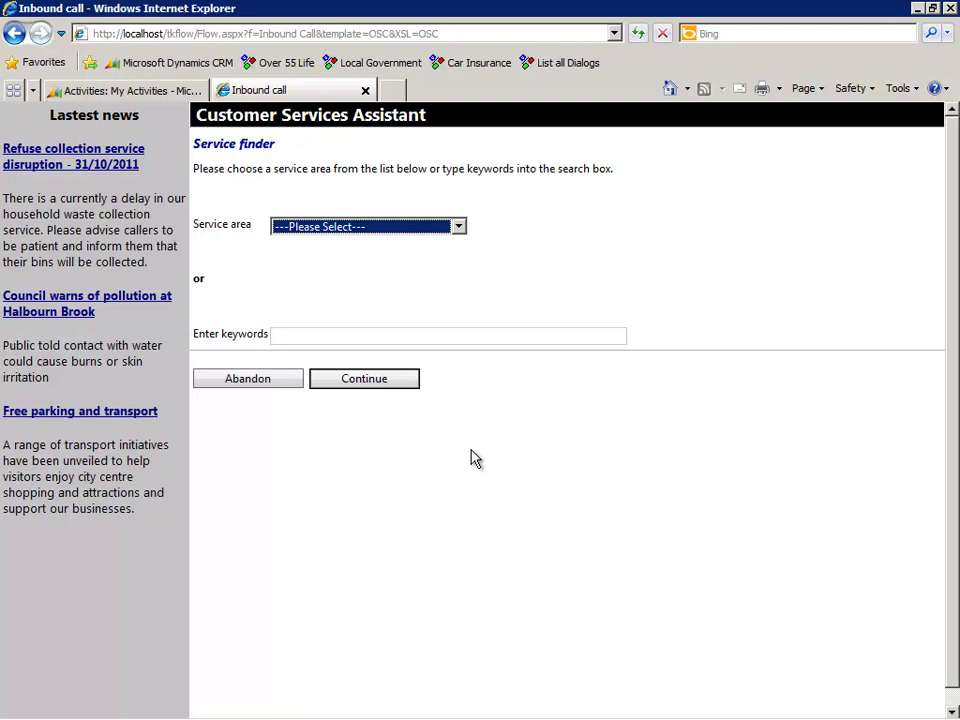
Read the refuse collection disruption news item, then dismiss it without choosing a service area
{"action": "left_click", "coordinate": [122, 164]}
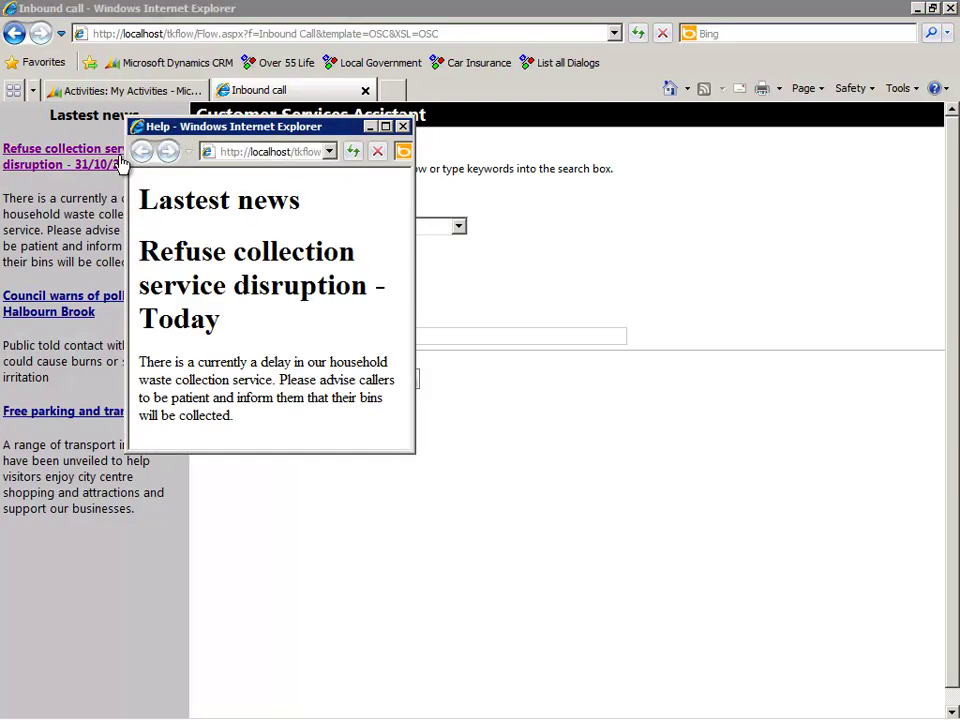
{"action": "left_click", "coordinate": [403, 128]}
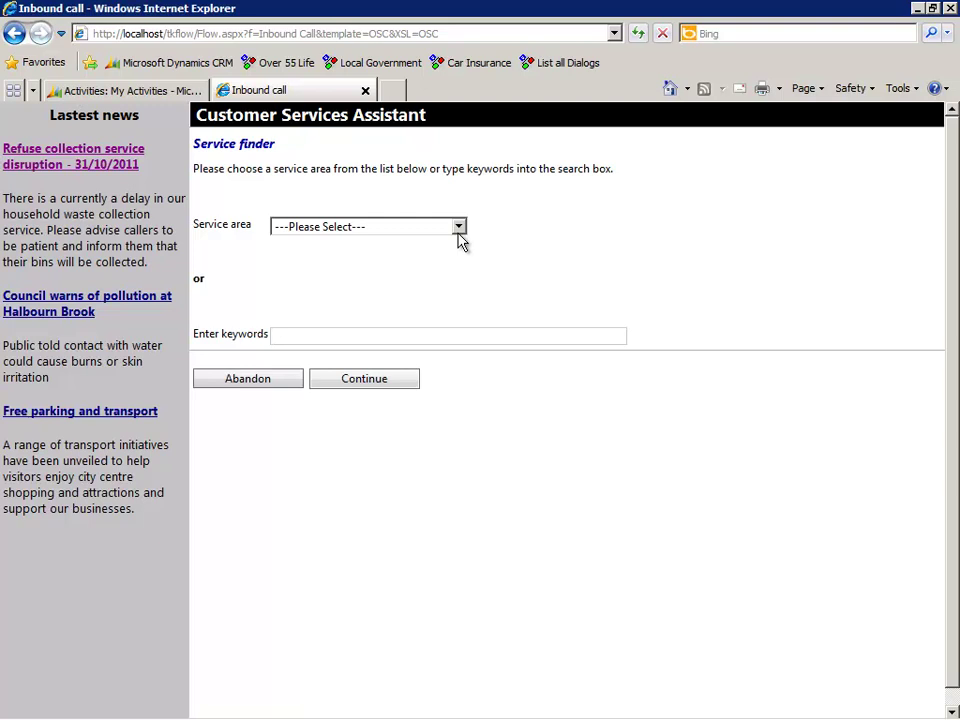
{"action": "left_click", "coordinate": [460, 238]}
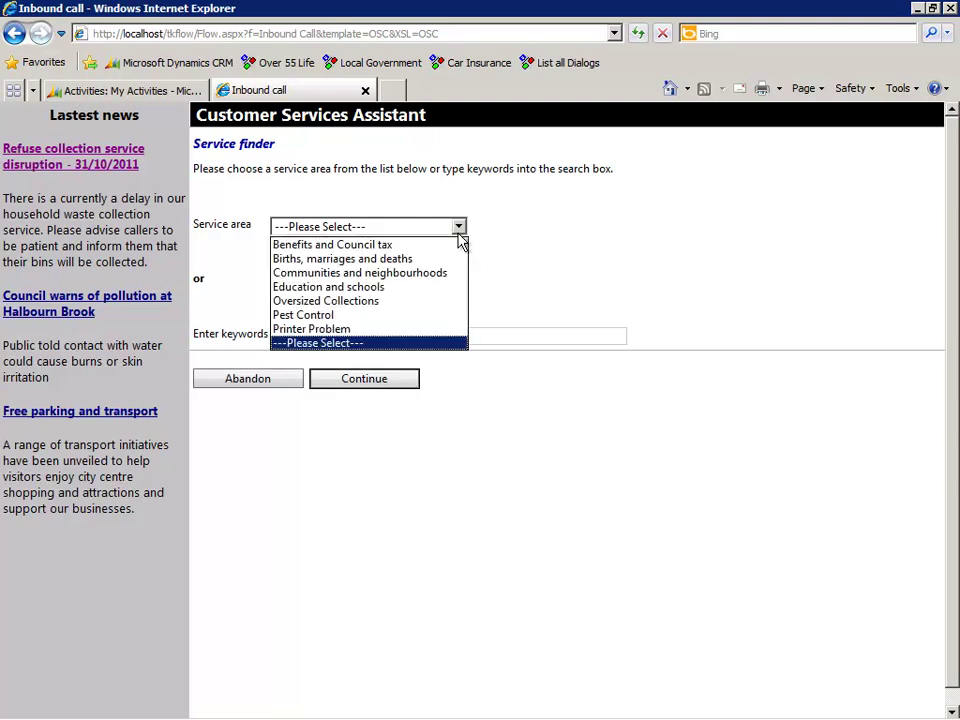
{"action": "left_click", "coordinate": [460, 240]}
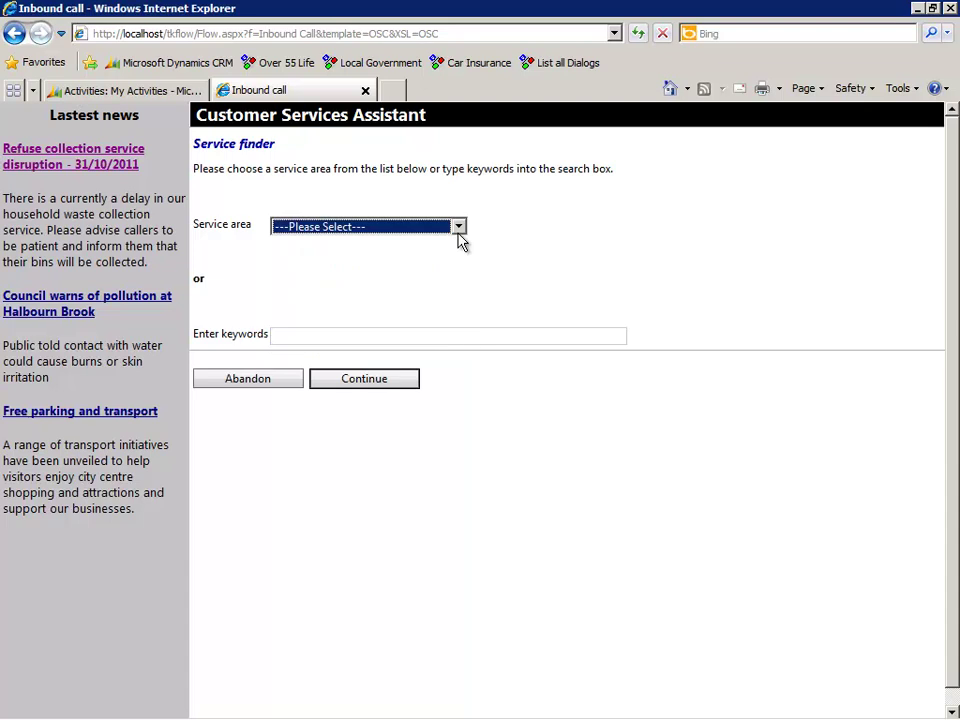
Search services for the keyword 'bulky' and proceed with Oversized Collections
{"action": "left_click", "coordinate": [437, 339]}
{"action": "type", "text": "bulky"}
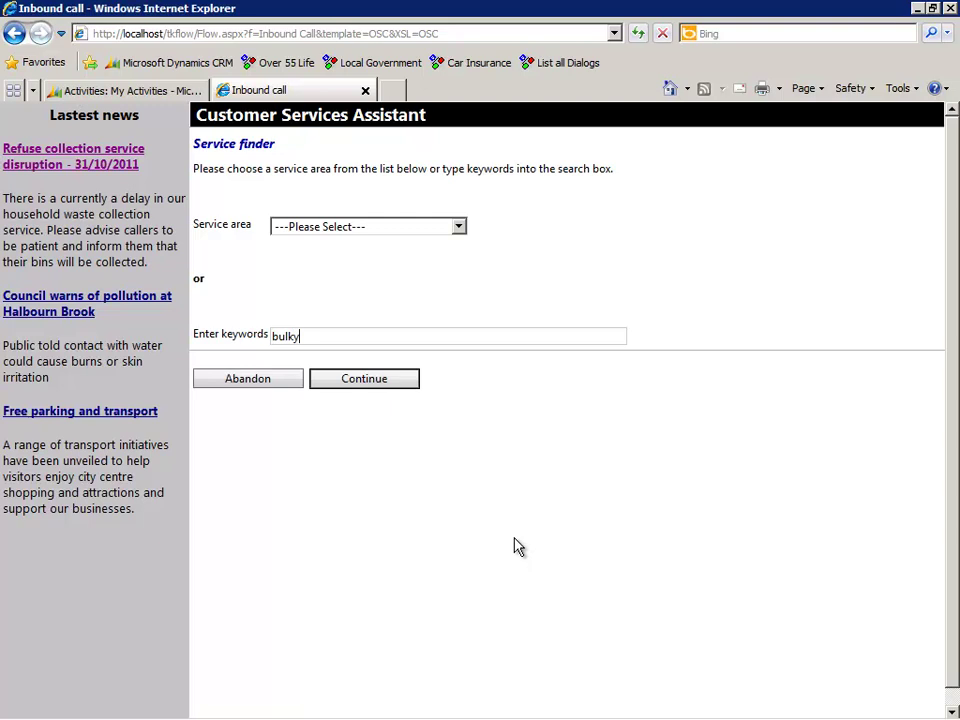
{"action": "left_click", "coordinate": [388, 385]}
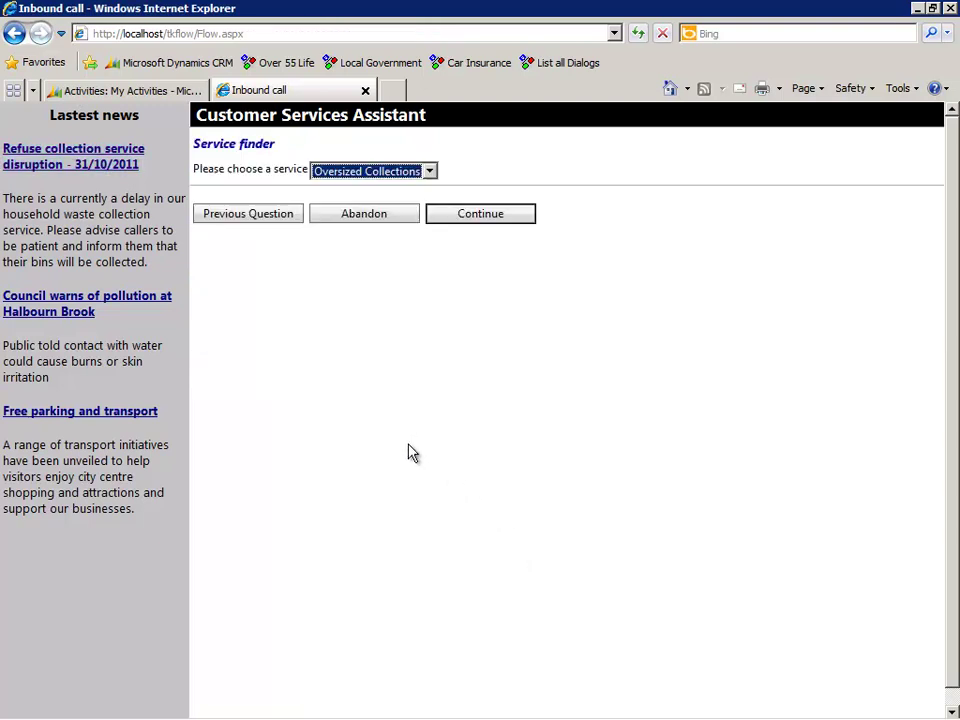
{"action": "left_click", "coordinate": [429, 172]}
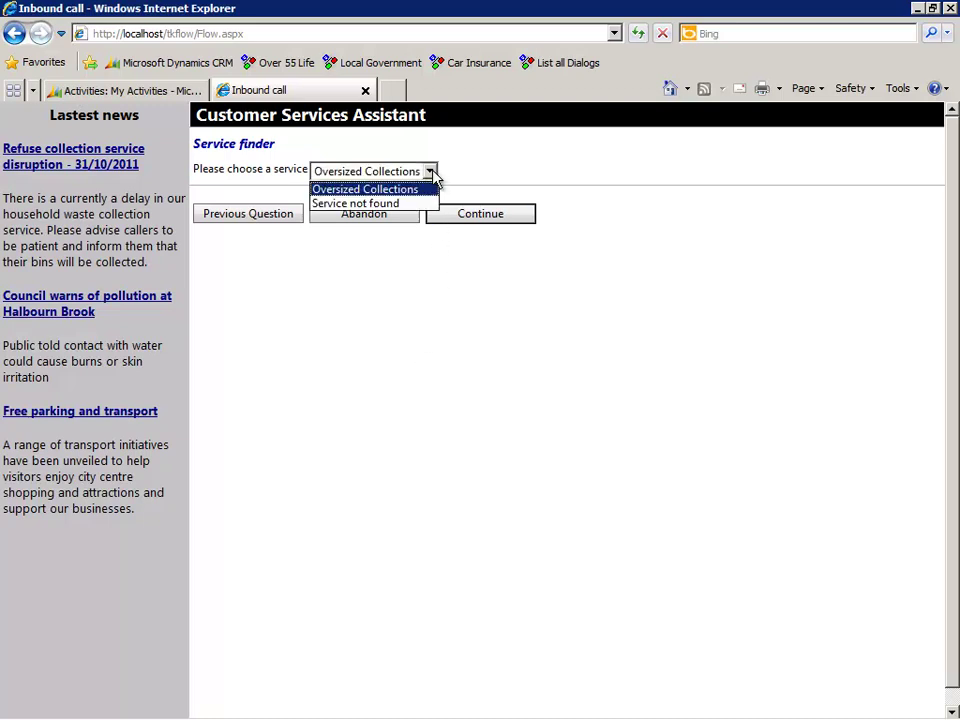
{"action": "left_click", "coordinate": [434, 172]}
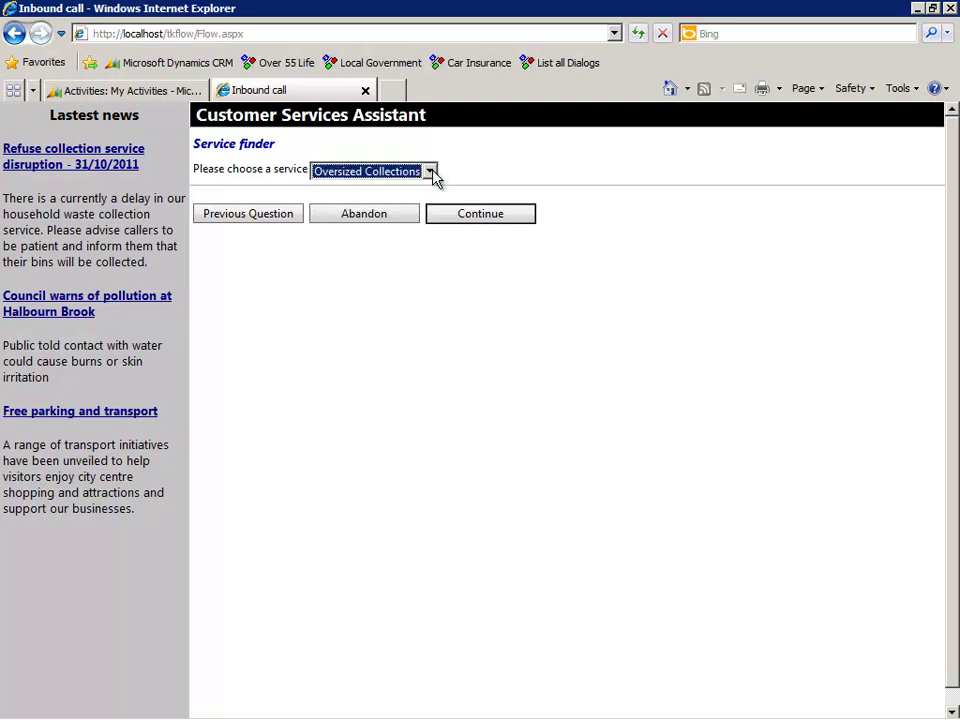
{"action": "left_click", "coordinate": [475, 221]}
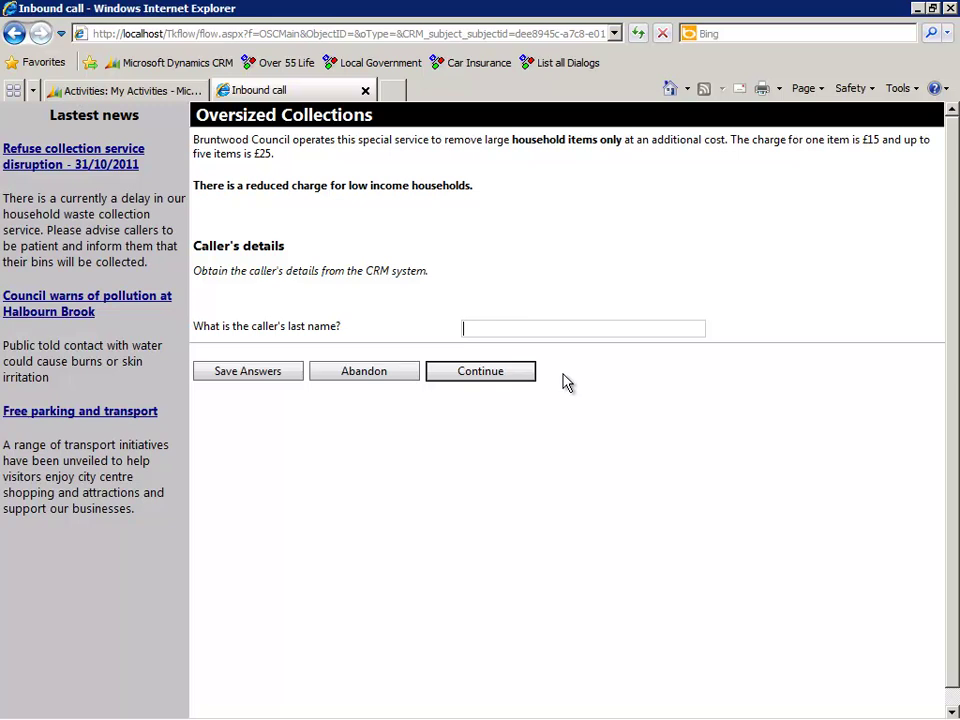
Abandon the Oversized Collections call with the reason 'Caller not interested'
{"action": "left_click", "coordinate": [375, 377]}
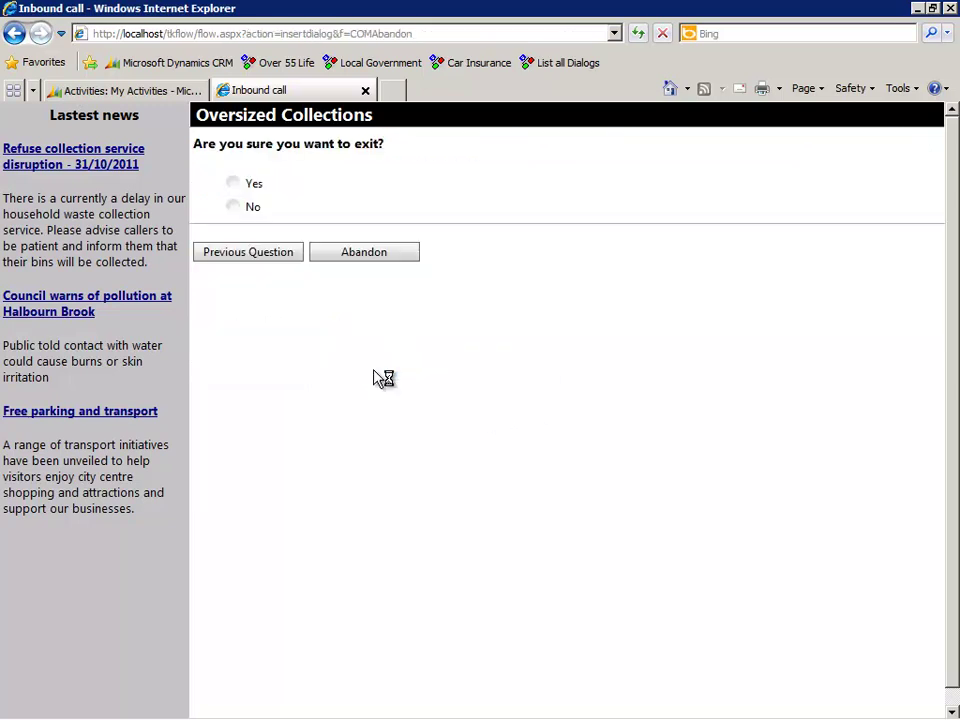
{"action": "left_click", "coordinate": [252, 188]}
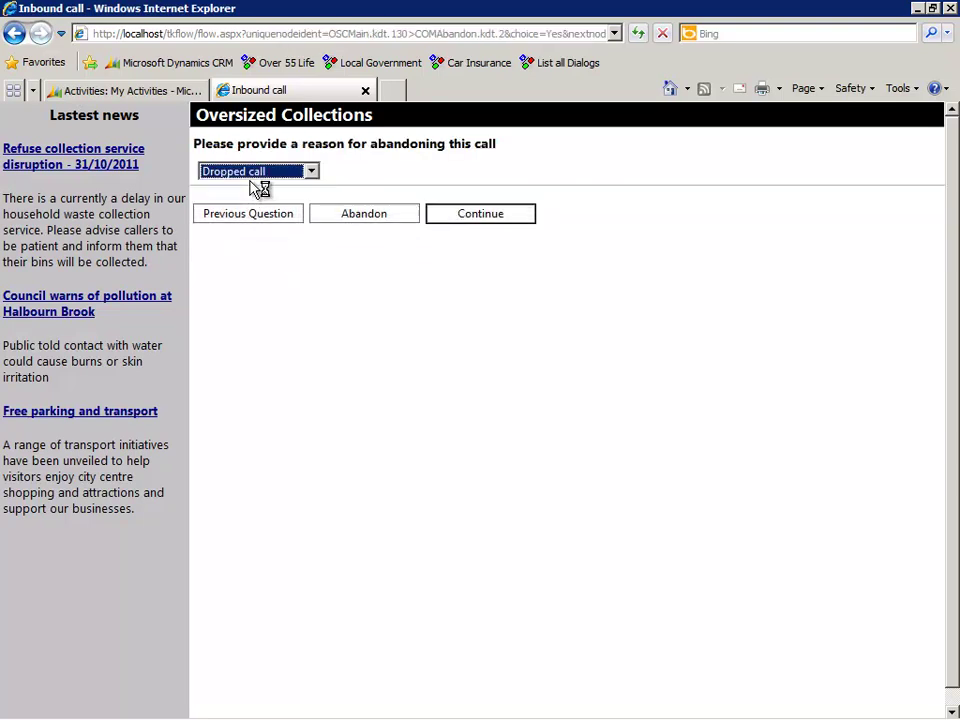
{"action": "left_click", "coordinate": [312, 173]}
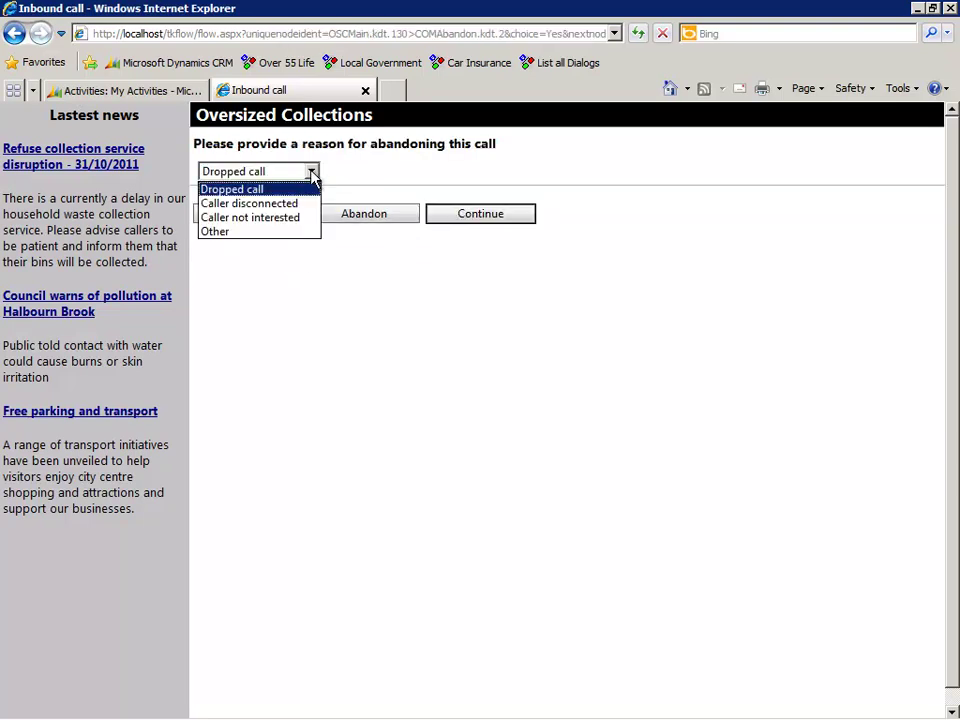
{"action": "left_click", "coordinate": [306, 219]}
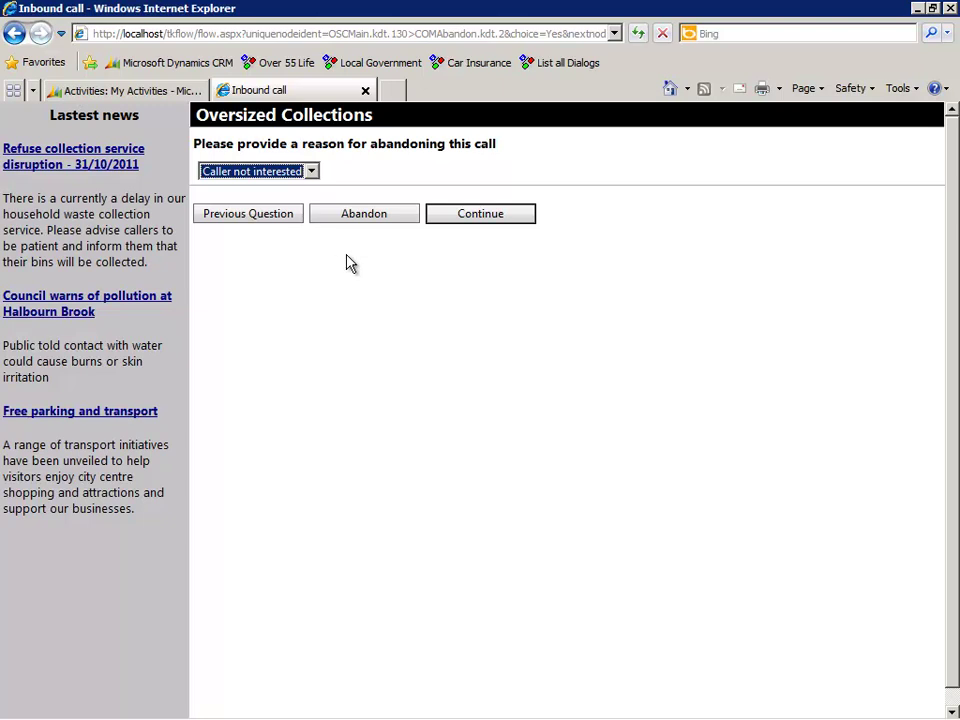
{"action": "left_click", "coordinate": [480, 216]}
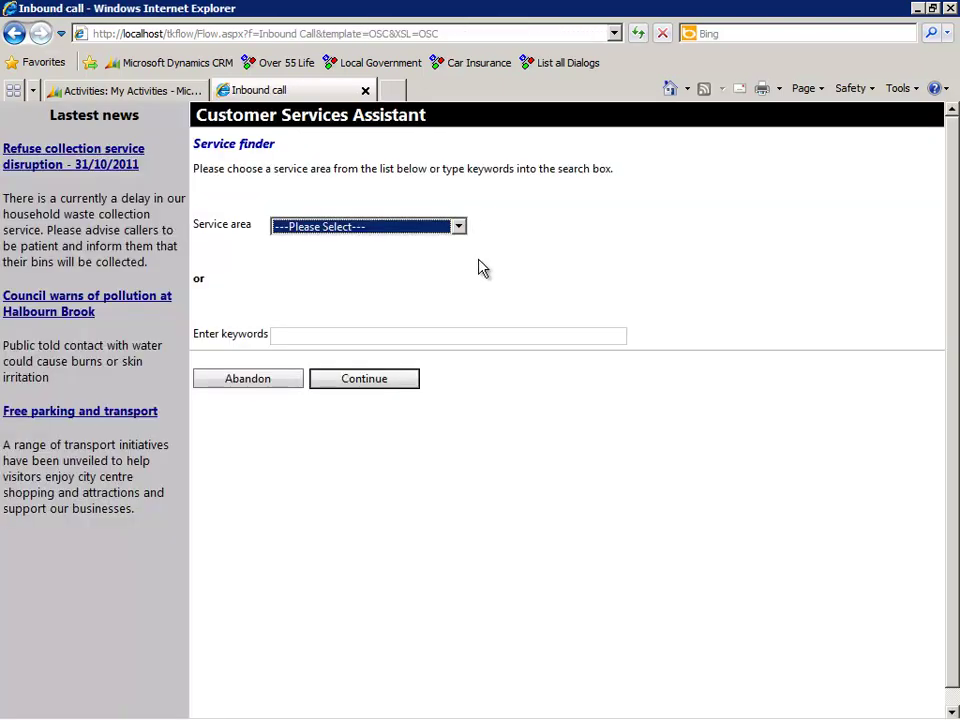
Reopen Oversized Collections, look up the caller's last name and choose the first match
{"action": "left_click", "coordinate": [459, 228]}
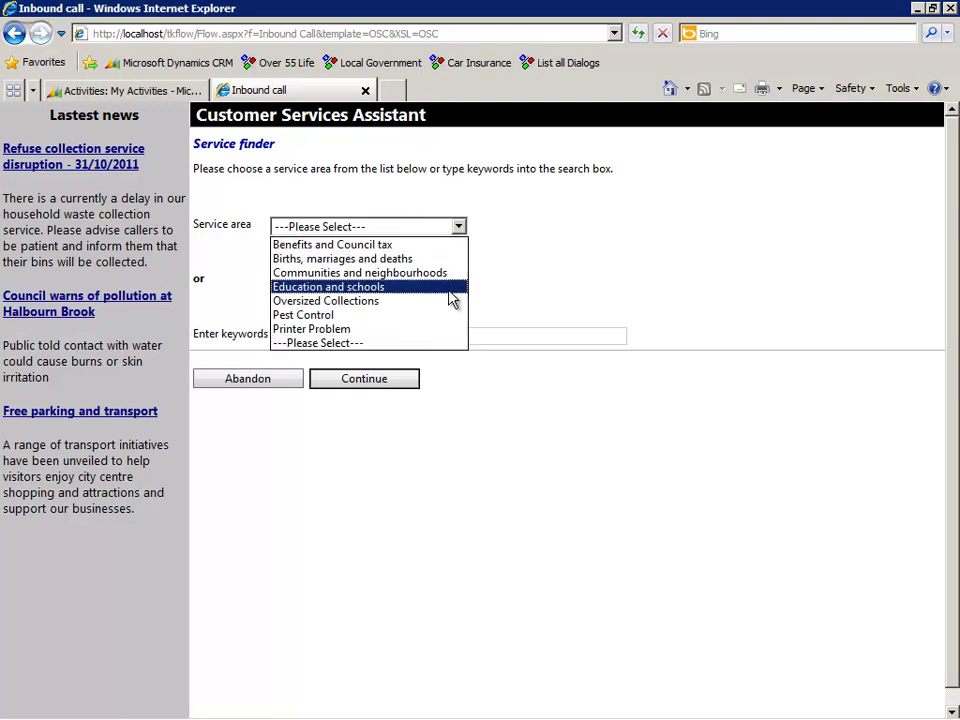
{"action": "left_click", "coordinate": [450, 303]}
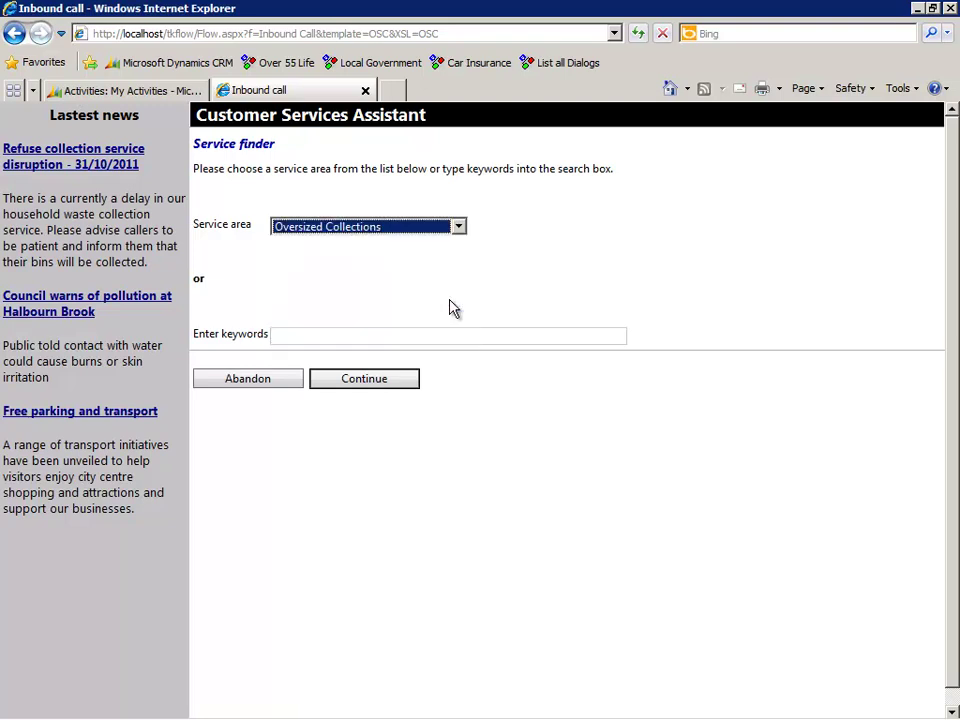
{"action": "left_click", "coordinate": [415, 386]}
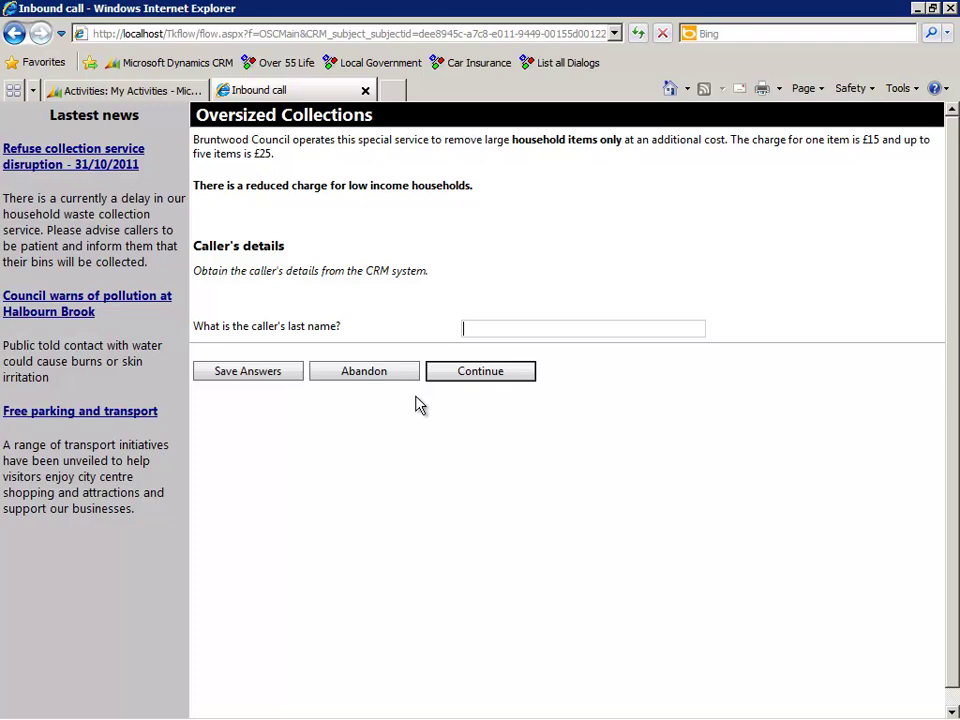
{"action": "type", "text": "smith"}
{"action": "left_click", "coordinate": [457, 376]}
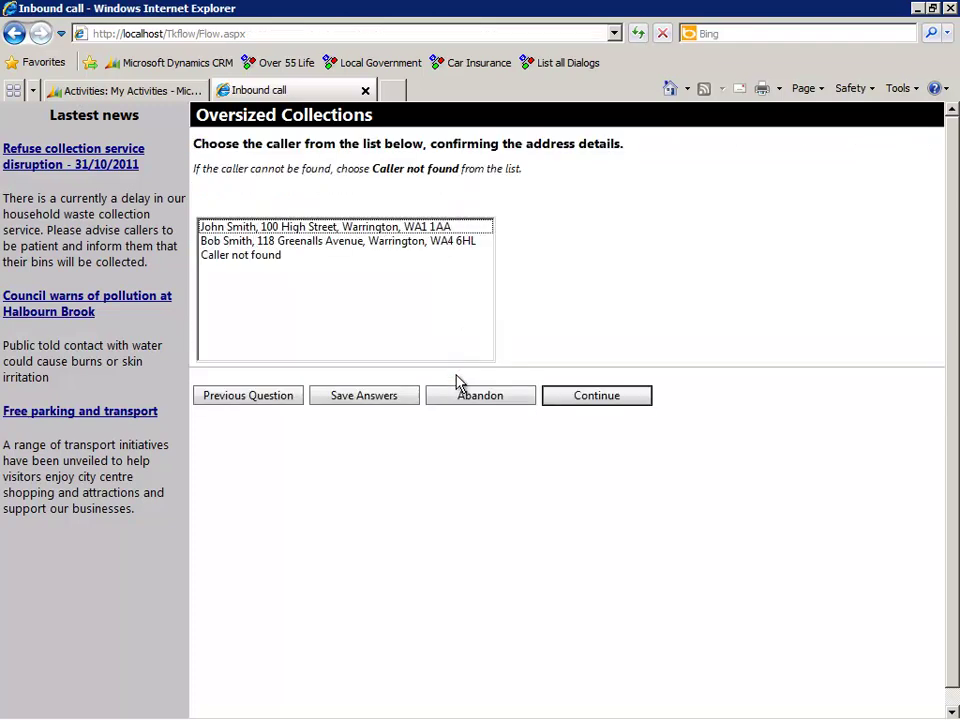
{"action": "left_click", "coordinate": [430, 230]}
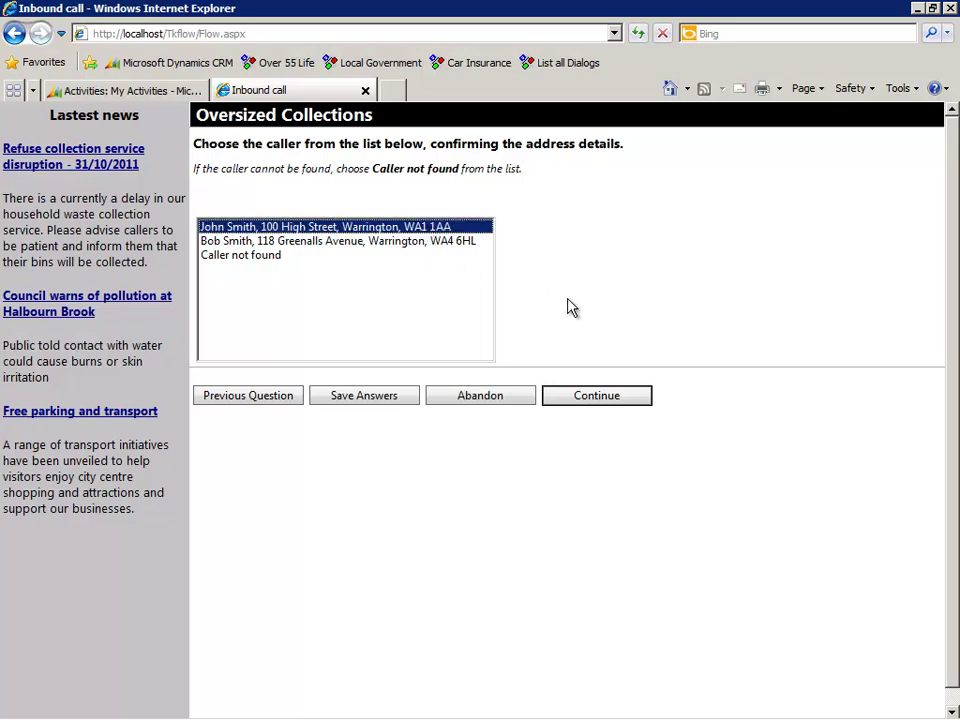
Confirm the caller's details and add their National Insurance number
{"action": "left_click", "coordinate": [606, 403]}
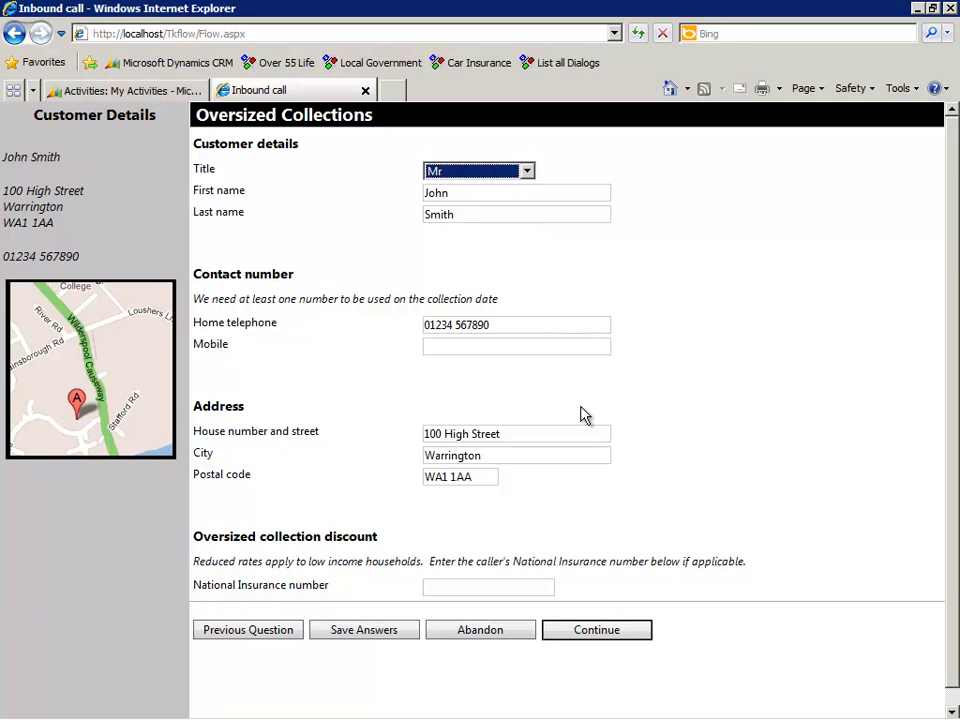
{"action": "left_click", "coordinate": [450, 587]}
{"action": "type", "text": "AA123456A"}
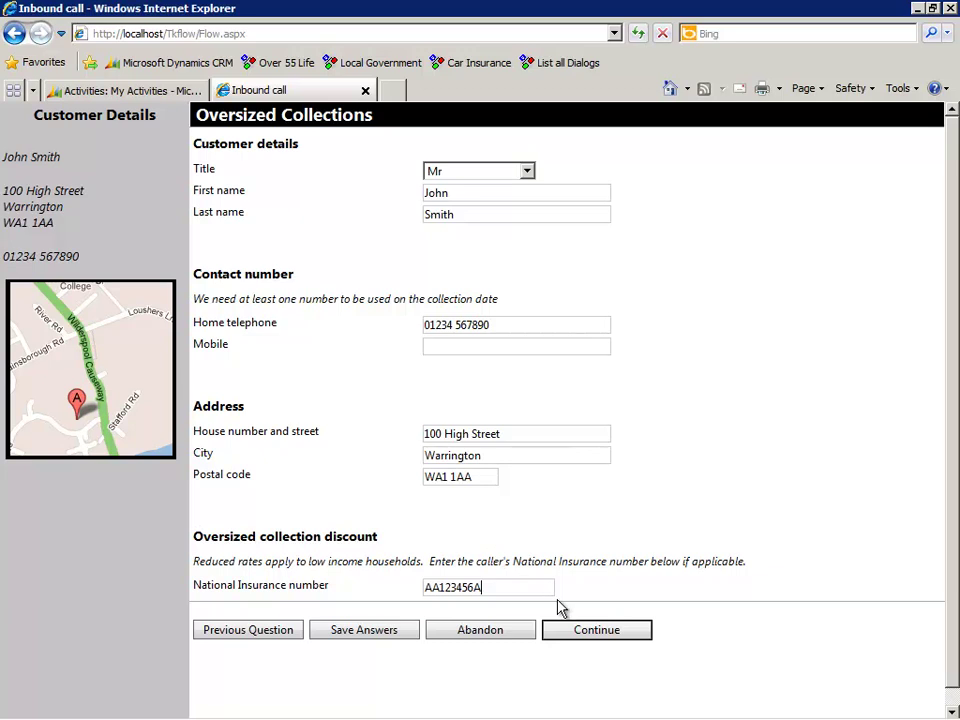
{"action": "left_click", "coordinate": [591, 633]}
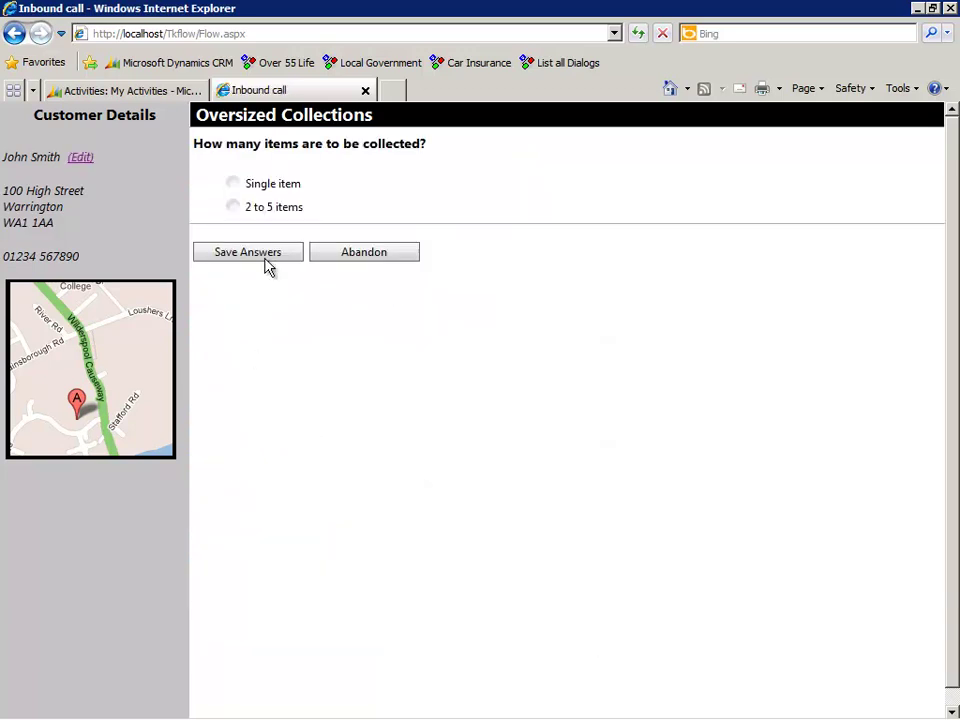
Choose a single item (£10 after discount) and save the partially completed call
{"action": "left_click", "coordinate": [289, 188]}
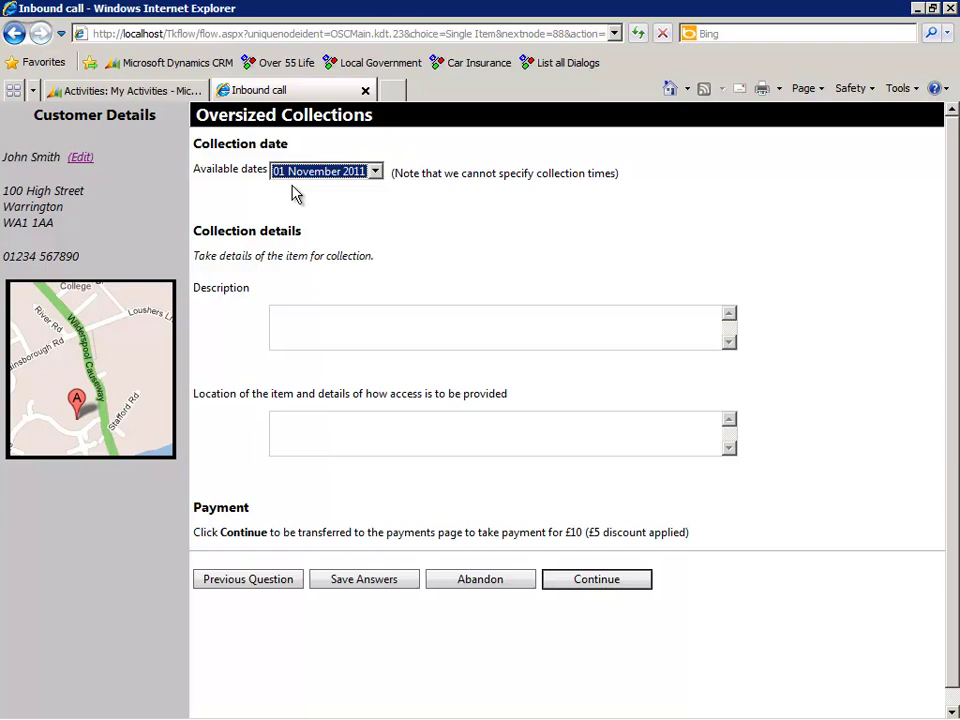
{"action": "left_click", "coordinate": [358, 581]}
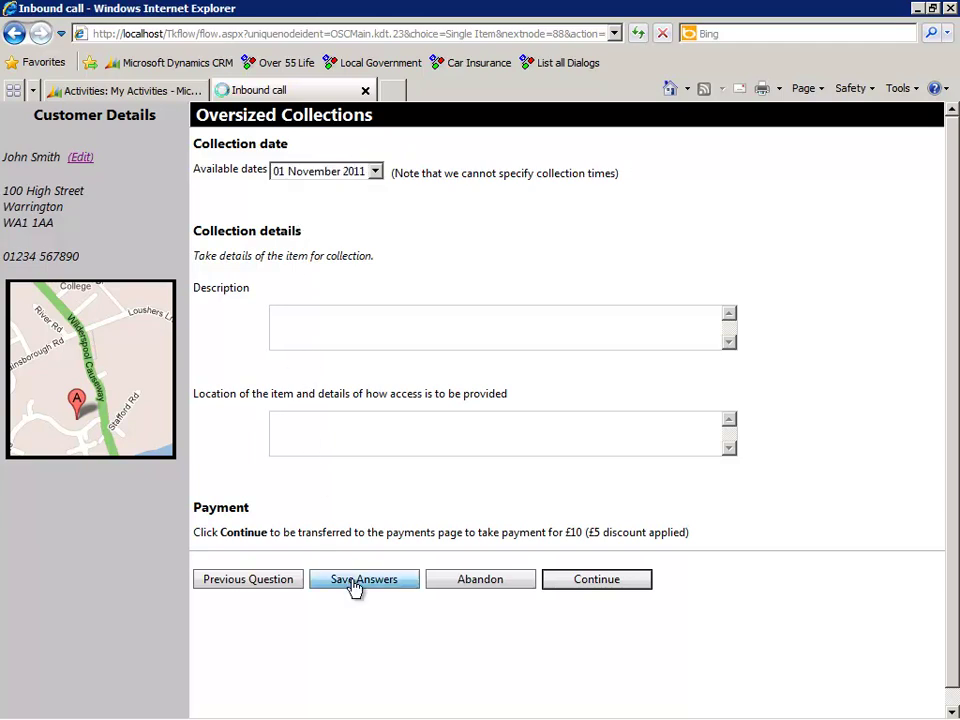
{"action": "left_click", "coordinate": [255, 184]}
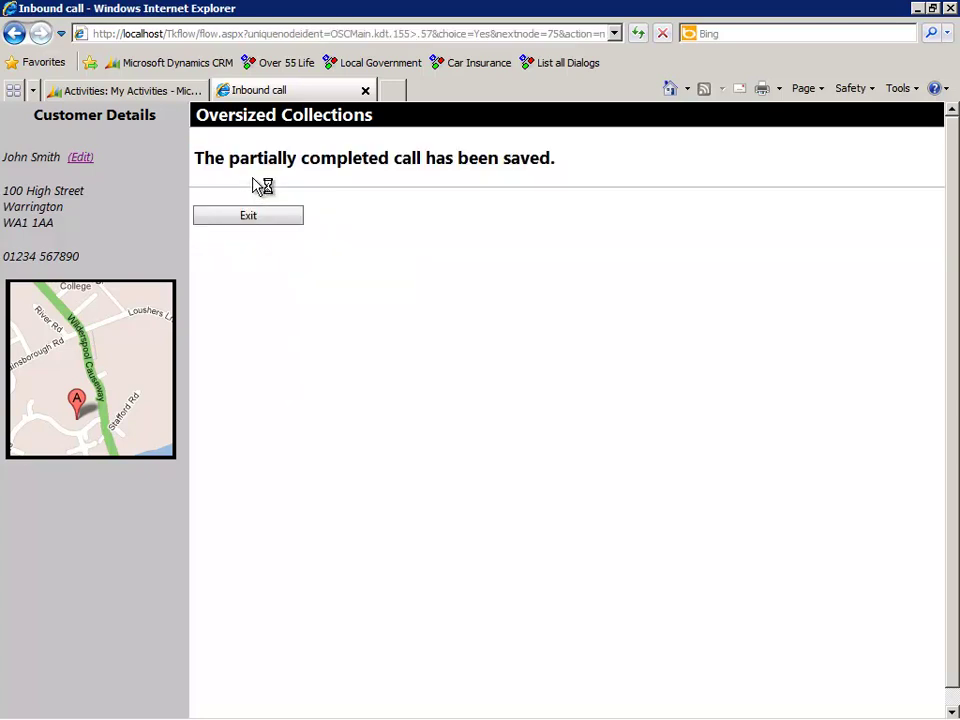
{"action": "left_click", "coordinate": [256, 216]}
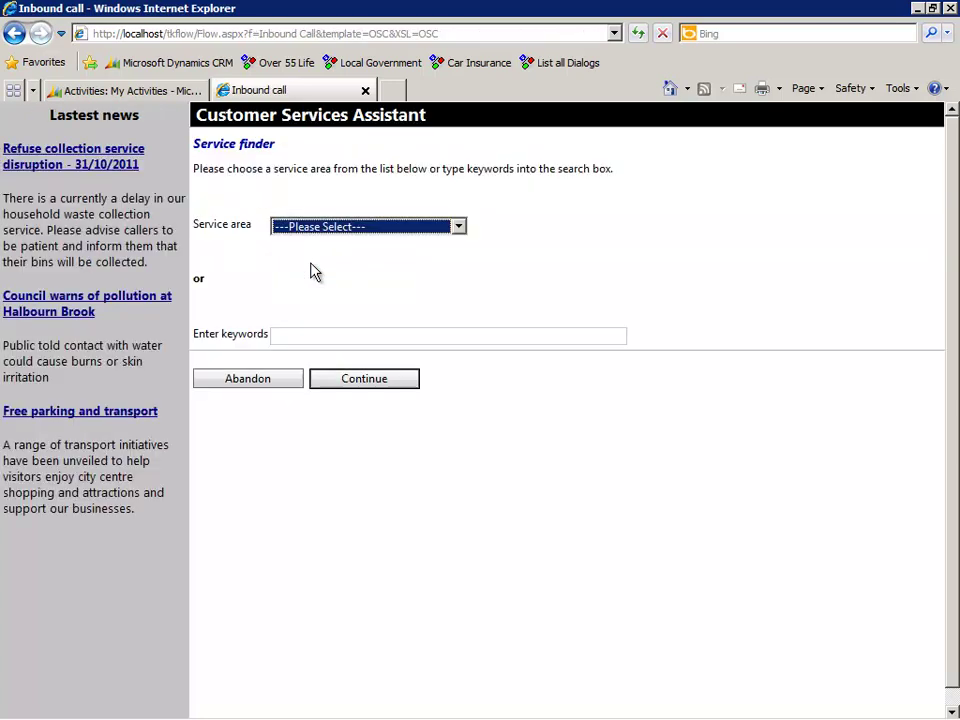
Restart Oversized Collections, search the caller's last name and confirm the first matching caller
{"action": "left_click", "coordinate": [461, 233]}
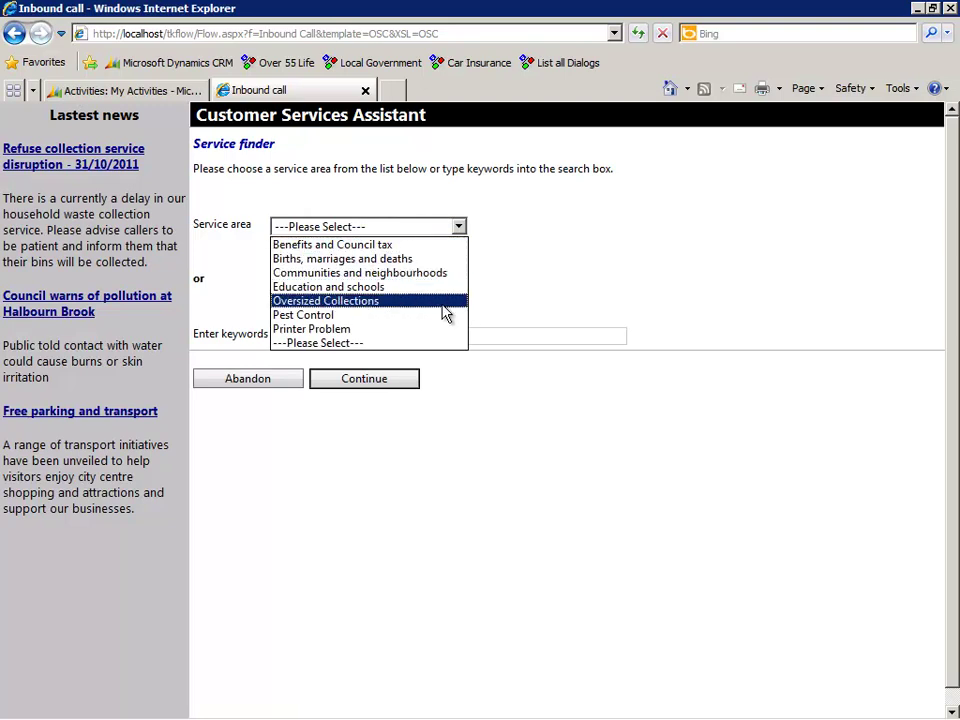
{"action": "left_click", "coordinate": [444, 302]}
{"action": "left_click", "coordinate": [398, 379]}
{"action": "type", "text": "smith"}
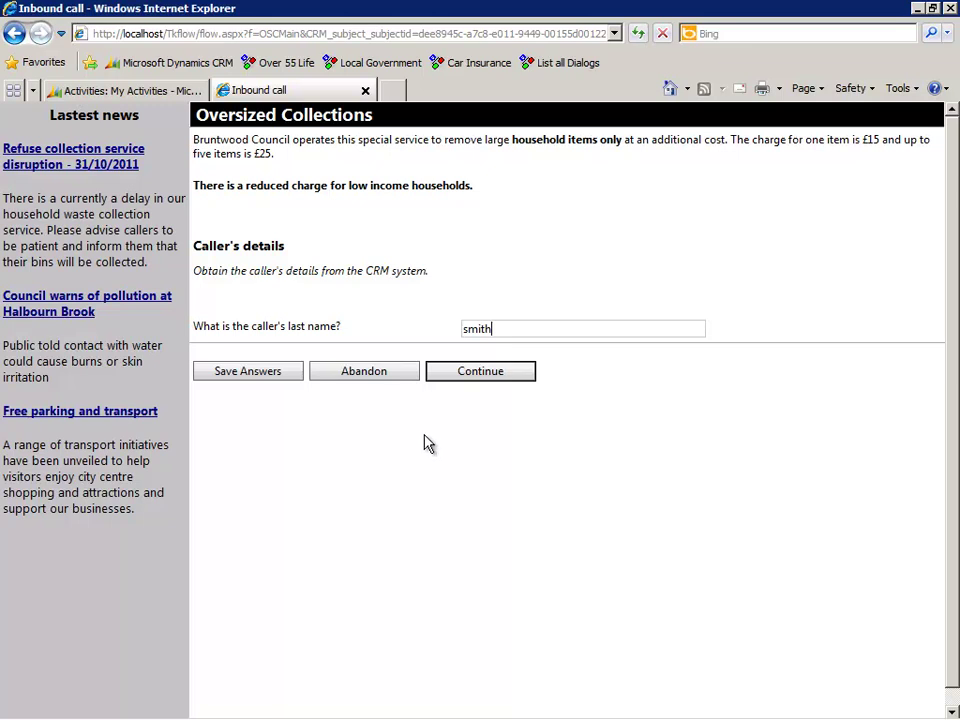
{"action": "left_click", "coordinate": [453, 381]}
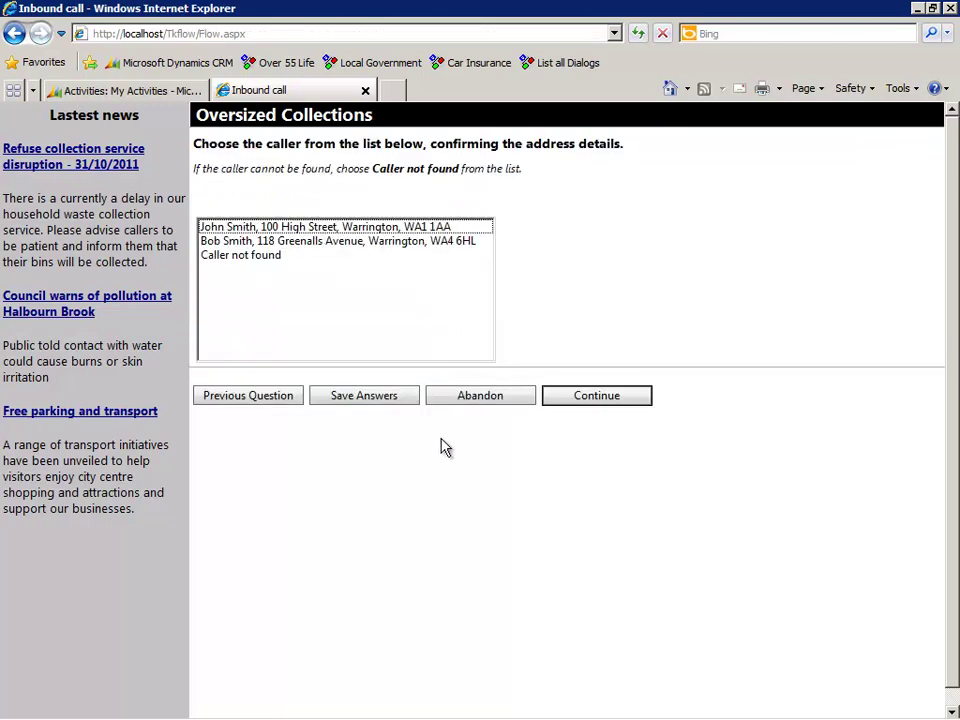
{"action": "left_click", "coordinate": [356, 227]}
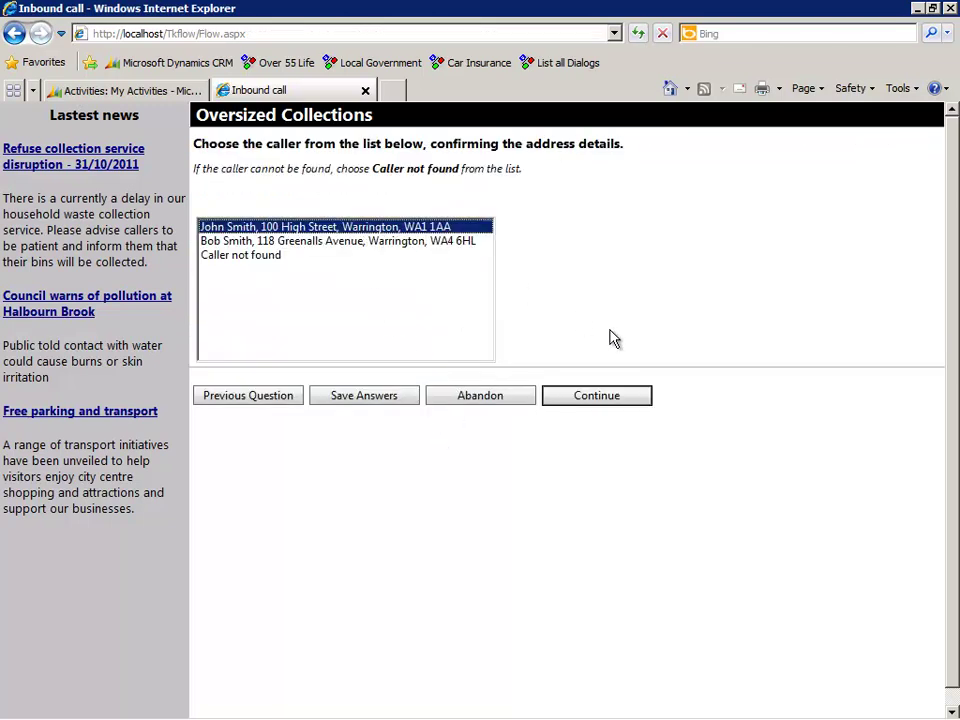
{"action": "left_click", "coordinate": [612, 404]}
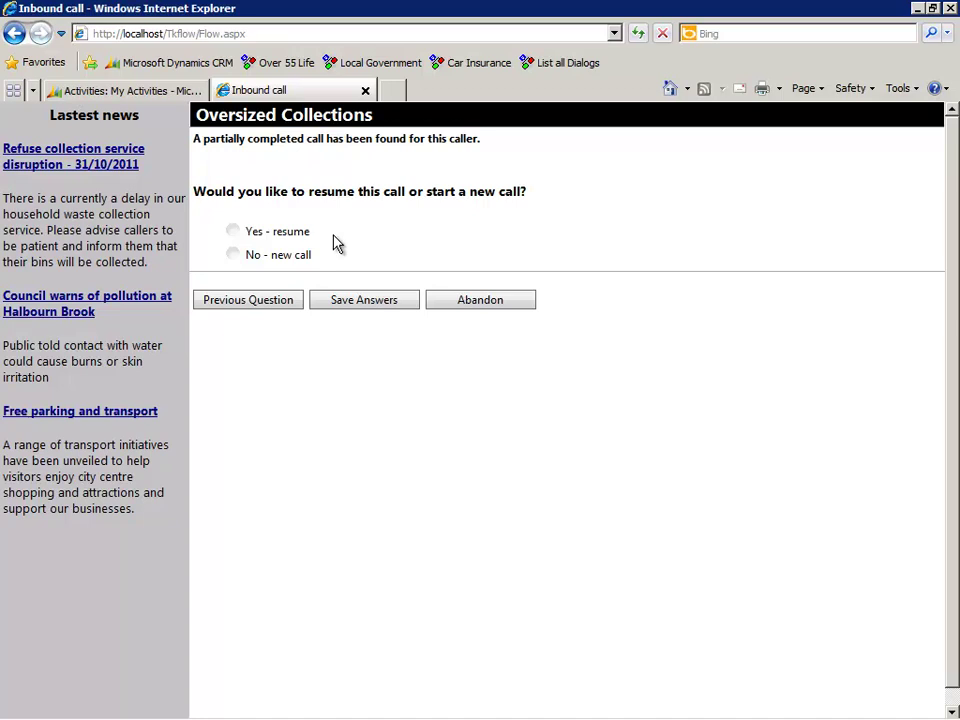
Resume the saved call and book a Bed, in front of house, for 04 November 2011
{"action": "left_click", "coordinate": [300, 233]}
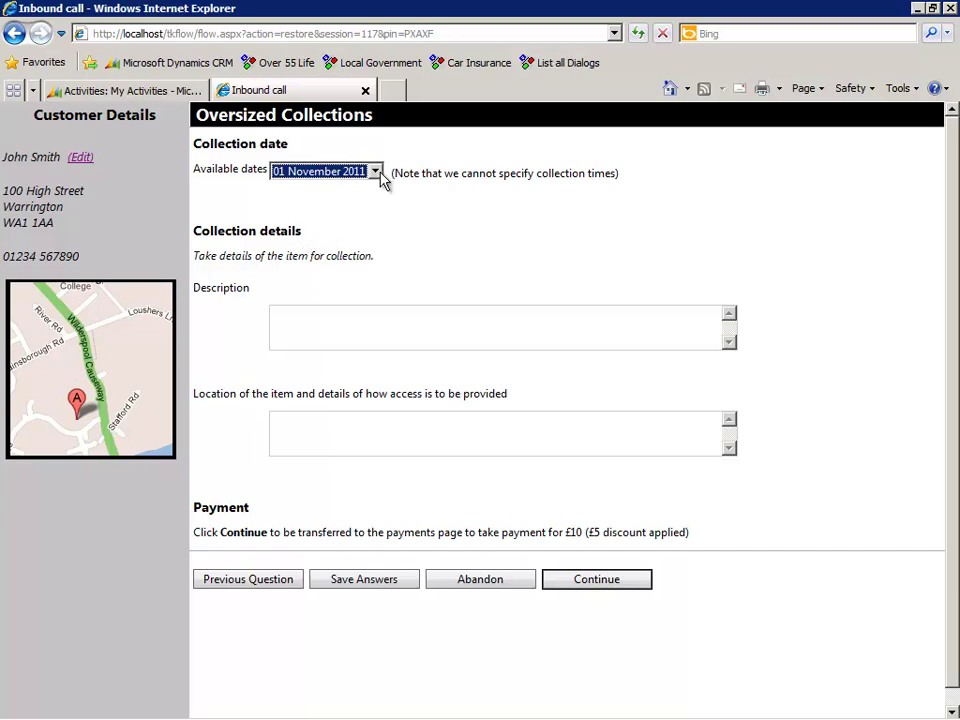
{"action": "left_click", "coordinate": [375, 172]}
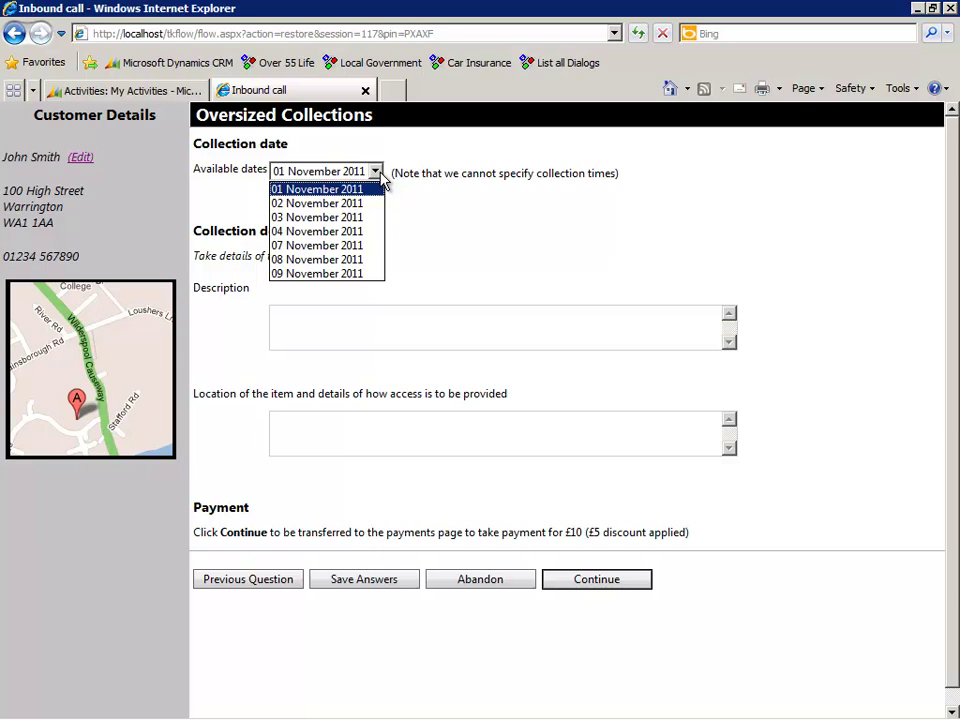
{"action": "left_click", "coordinate": [362, 236]}
{"action": "left_click", "coordinate": [330, 317]}
{"action": "type", "text": "Bed"}
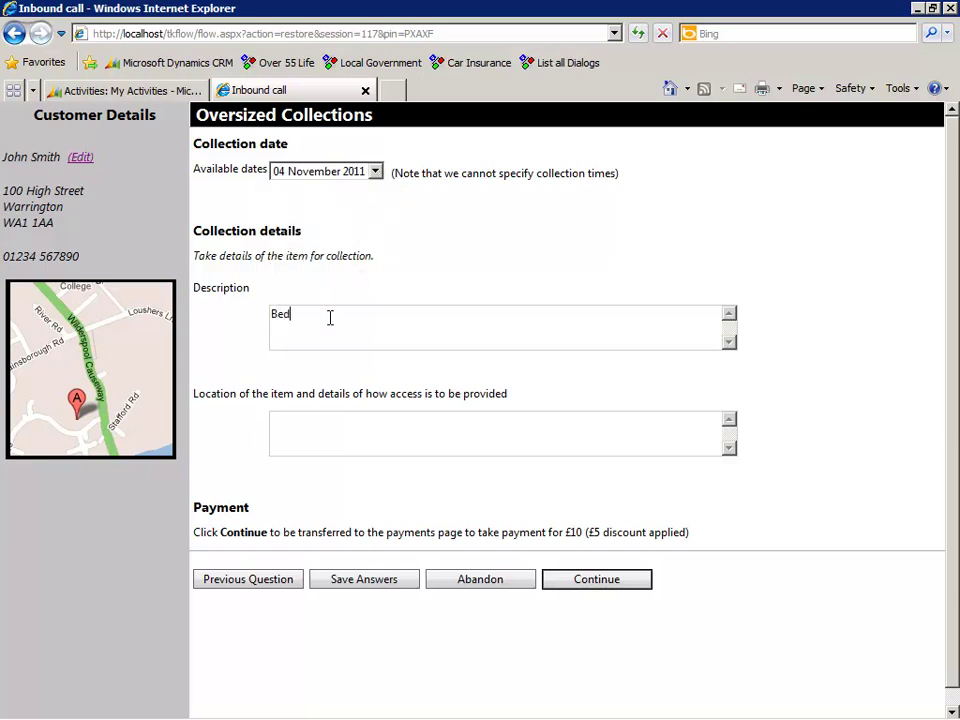
{"action": "key", "text": "Tab"}
{"action": "type", "text": "In front of house"}
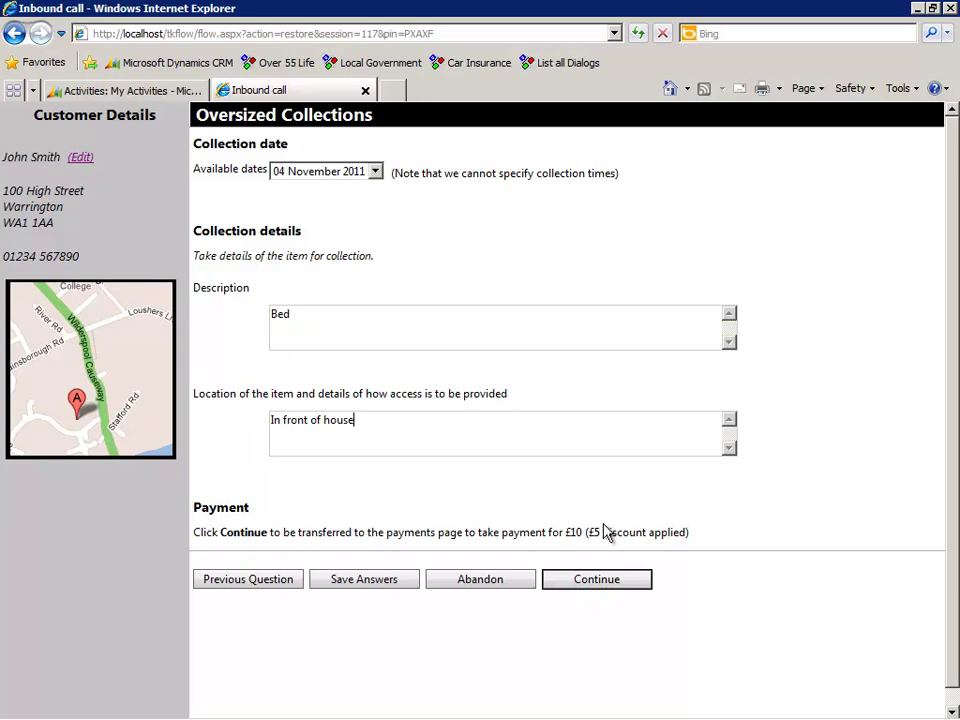
{"action": "left_click", "coordinate": [629, 588]}
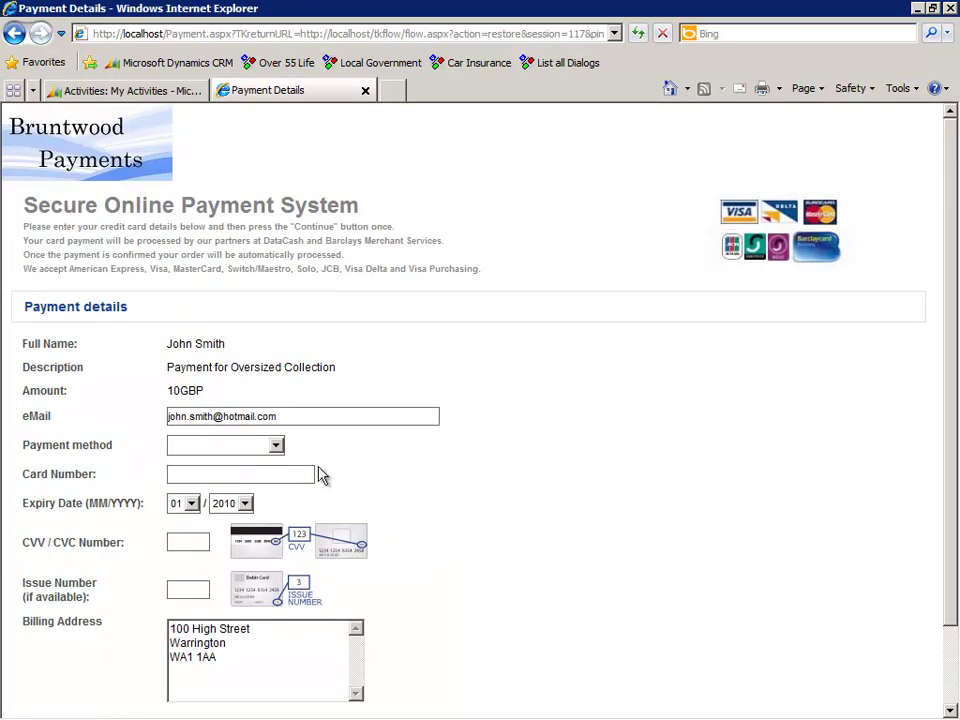
Pay the £10 by VISA CREDIT with the card number, 2011 expiry and security code
{"action": "left_click", "coordinate": [276, 445]}
{"action": "left_click", "coordinate": [268, 485]}
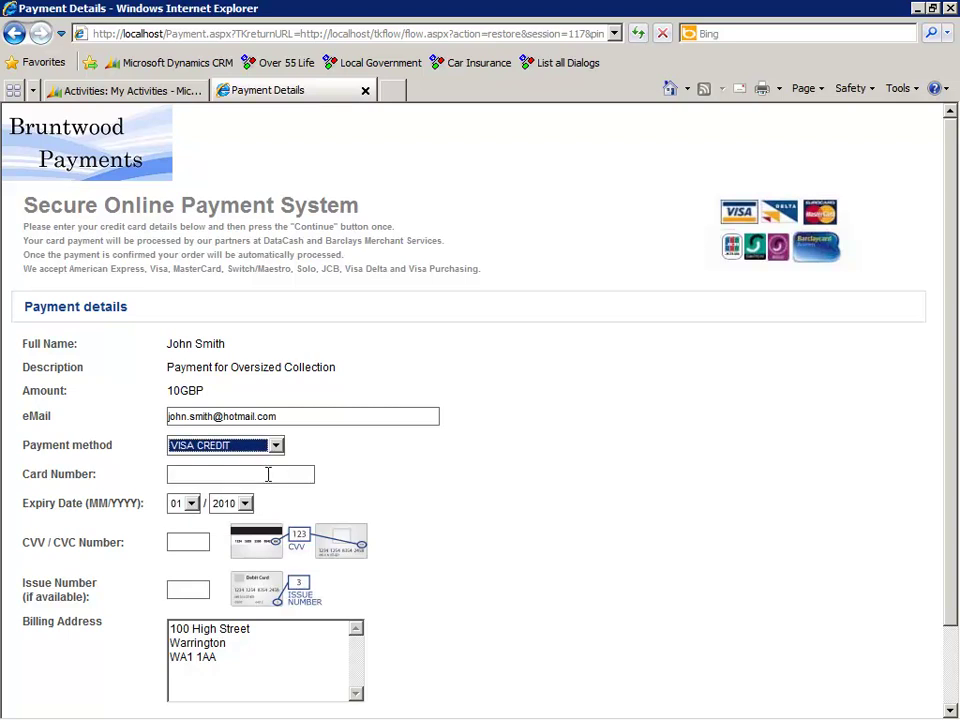
{"action": "left_click", "coordinate": [268, 474]}
{"action": "type", "text": "1234123412341234"}
{"action": "left_click", "coordinate": [245, 503]}
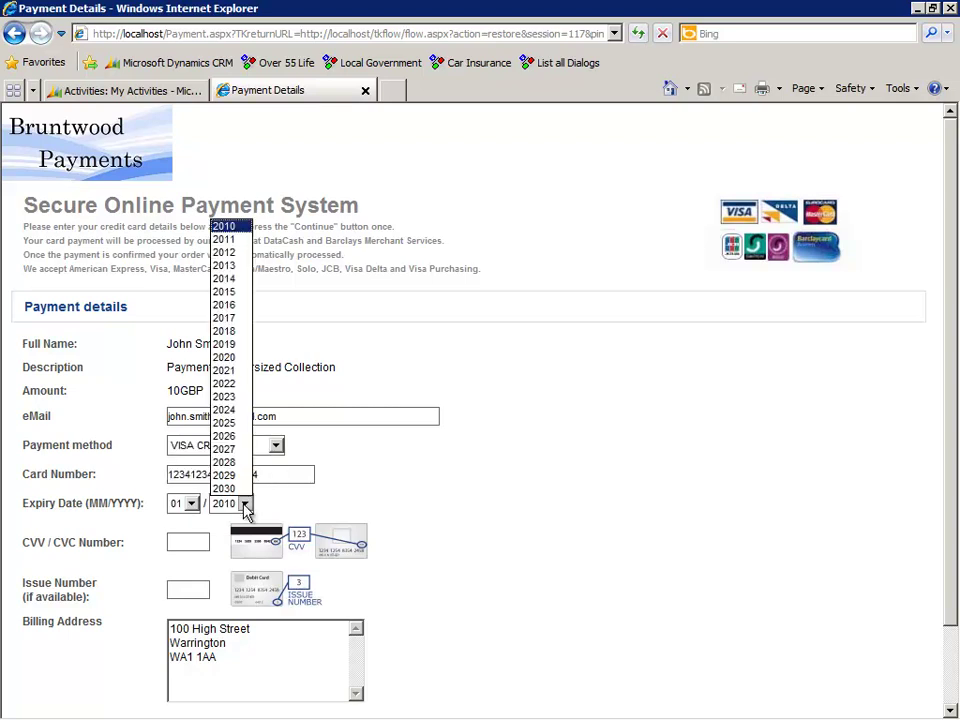
{"action": "left_click", "coordinate": [235, 239]}
{"action": "left_click", "coordinate": [180, 540]}
{"action": "type", "text": "12"}
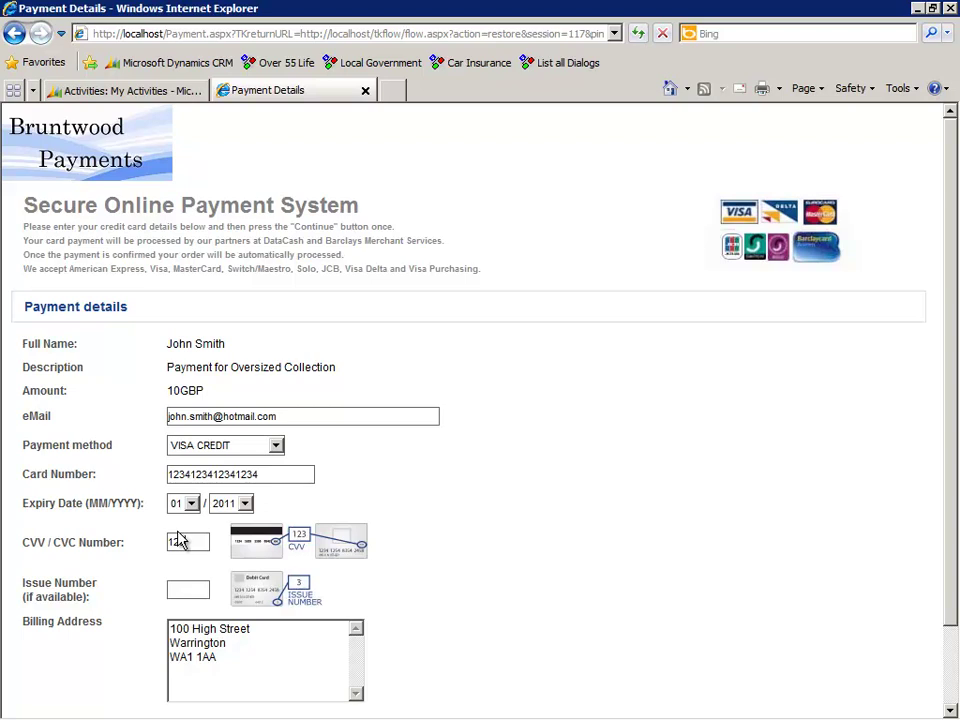
{"action": "type", "text": "3"}
{"action": "left_click_drag", "start_coordinate": [954, 388], "coordinate": [957, 535]}
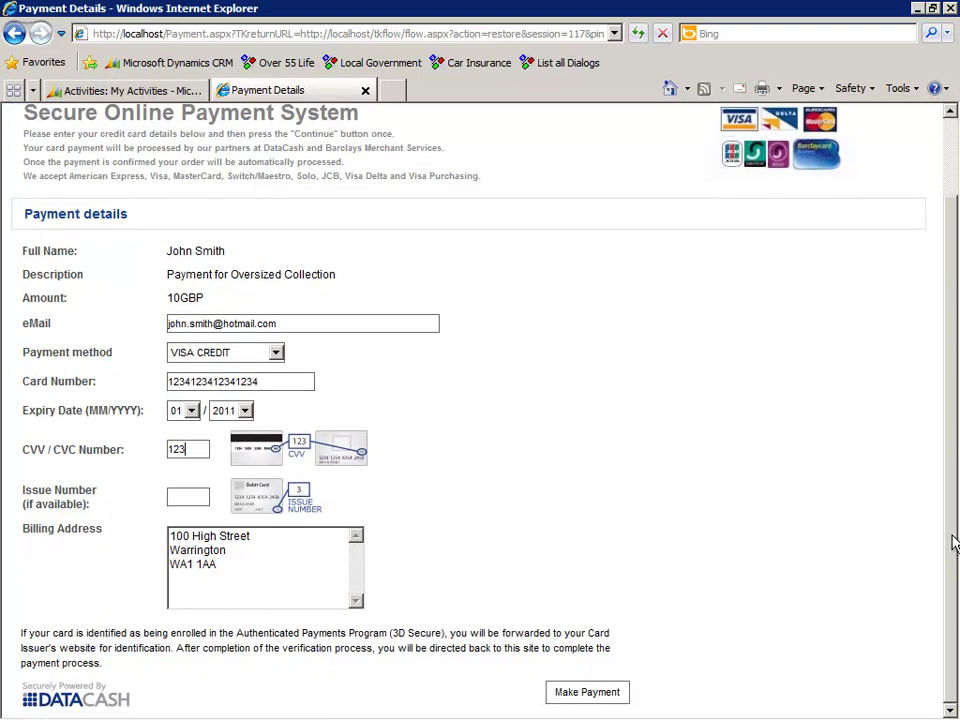
{"action": "left_click", "coordinate": [585, 693]}
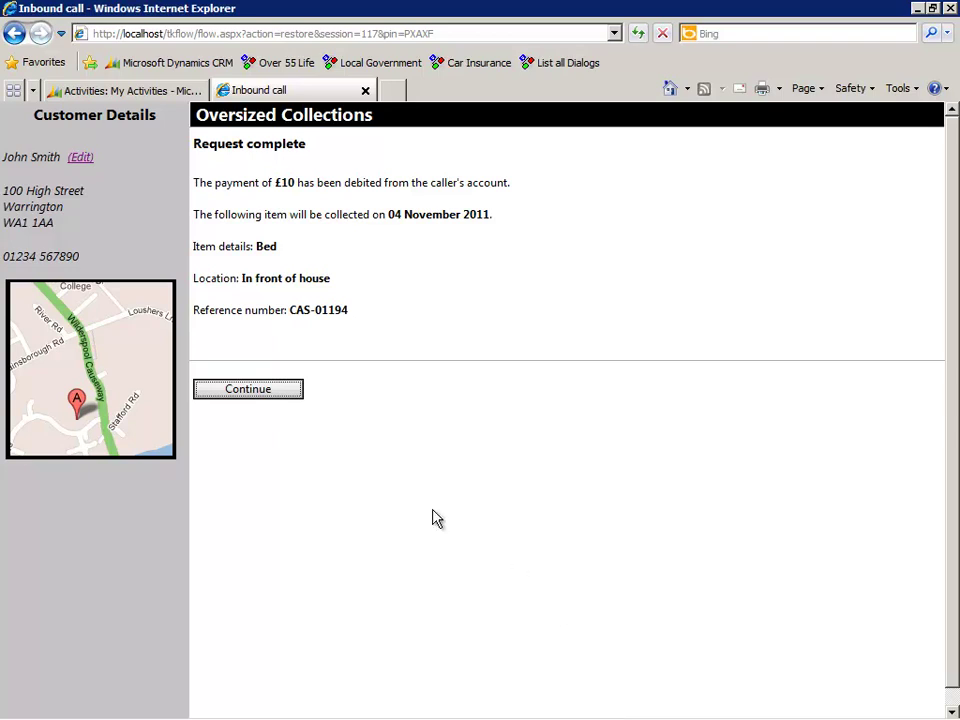
Finish the completed call and switch to the Dynamics CRM My Activities list
{"action": "left_click", "coordinate": [266, 392]}
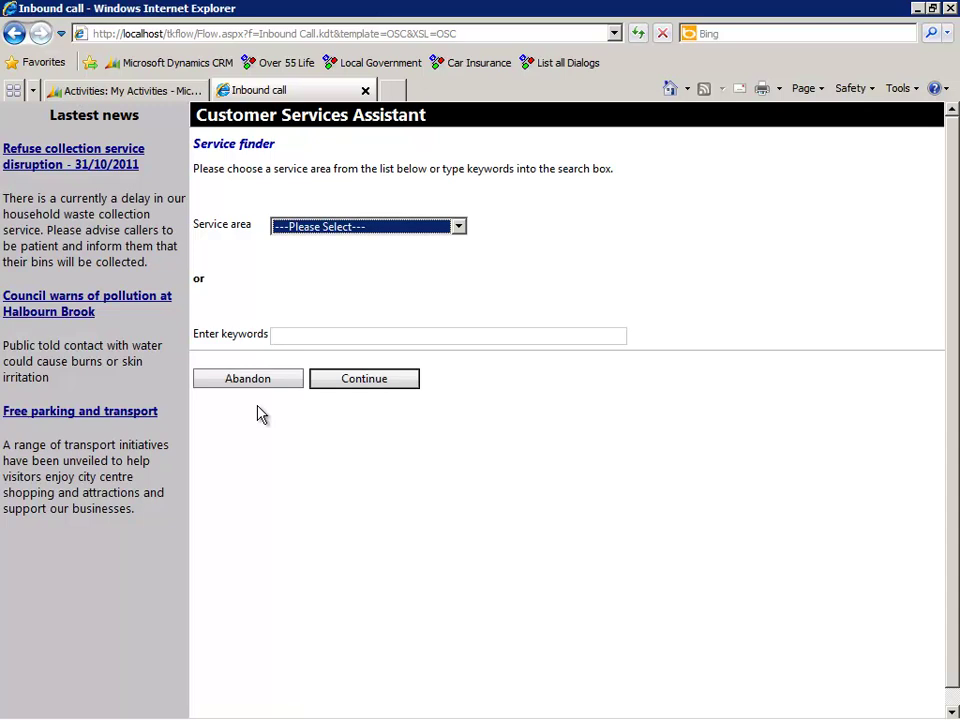
{"action": "left_click", "coordinate": [165, 96]}
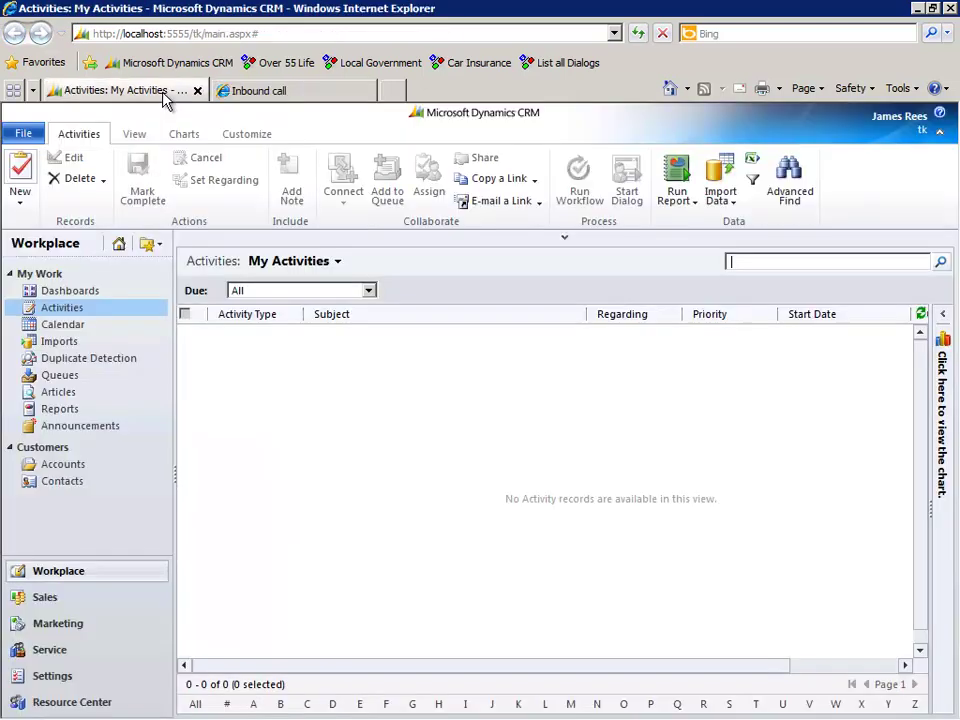
Refresh activities, open the new oversized collection service activity and its linked case
{"action": "left_click", "coordinate": [921, 316]}
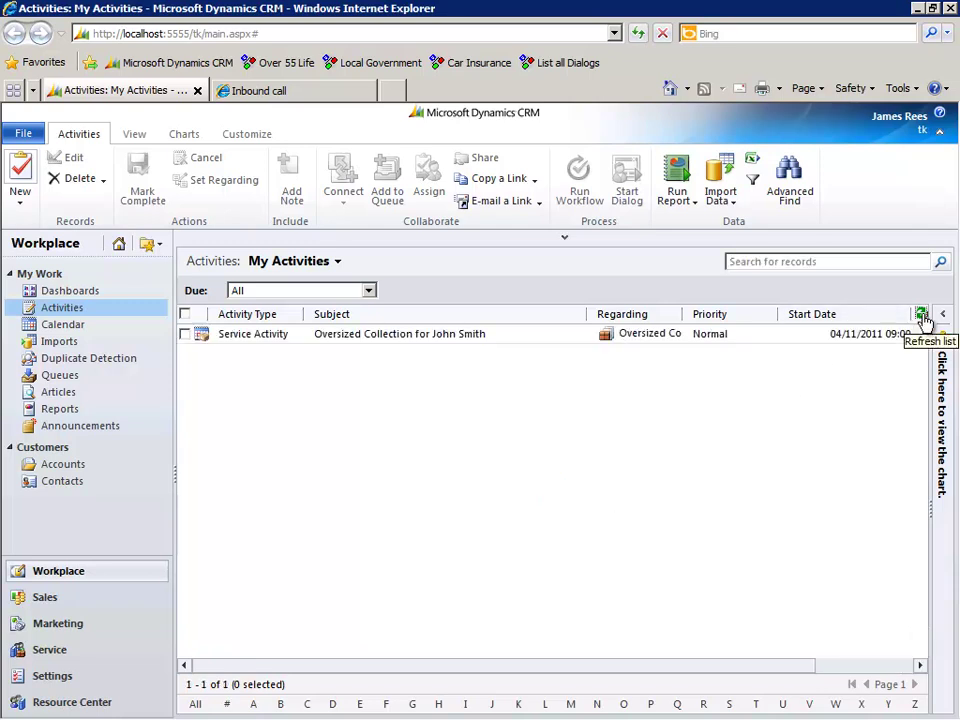
{"action": "left_click", "coordinate": [387, 336]}
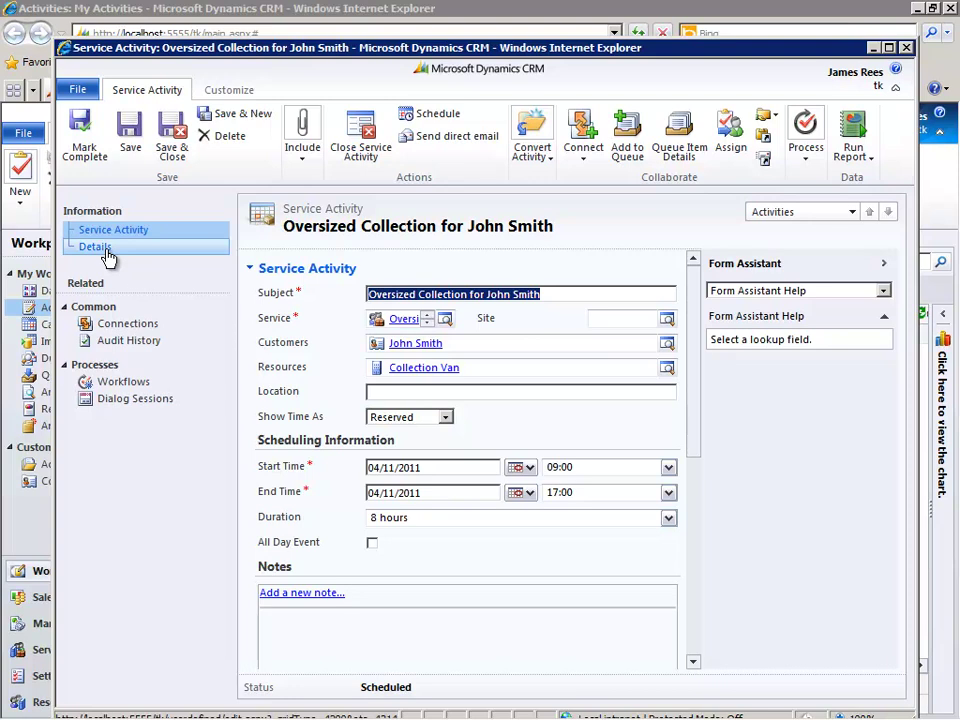
{"action": "left_click", "coordinate": [104, 251]}
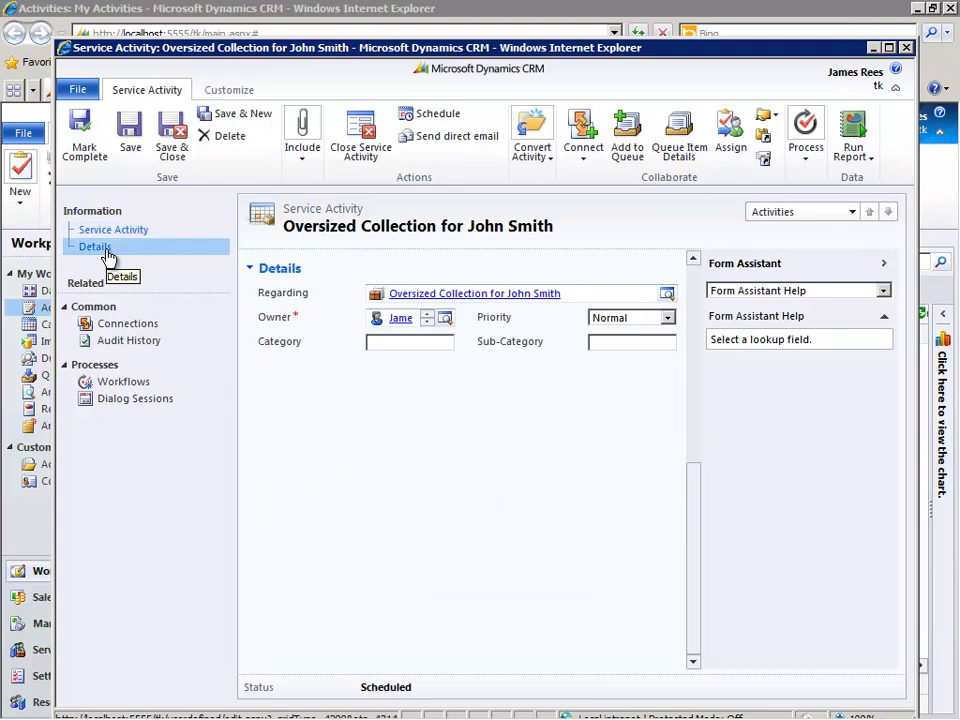
{"action": "left_click", "coordinate": [448, 295]}
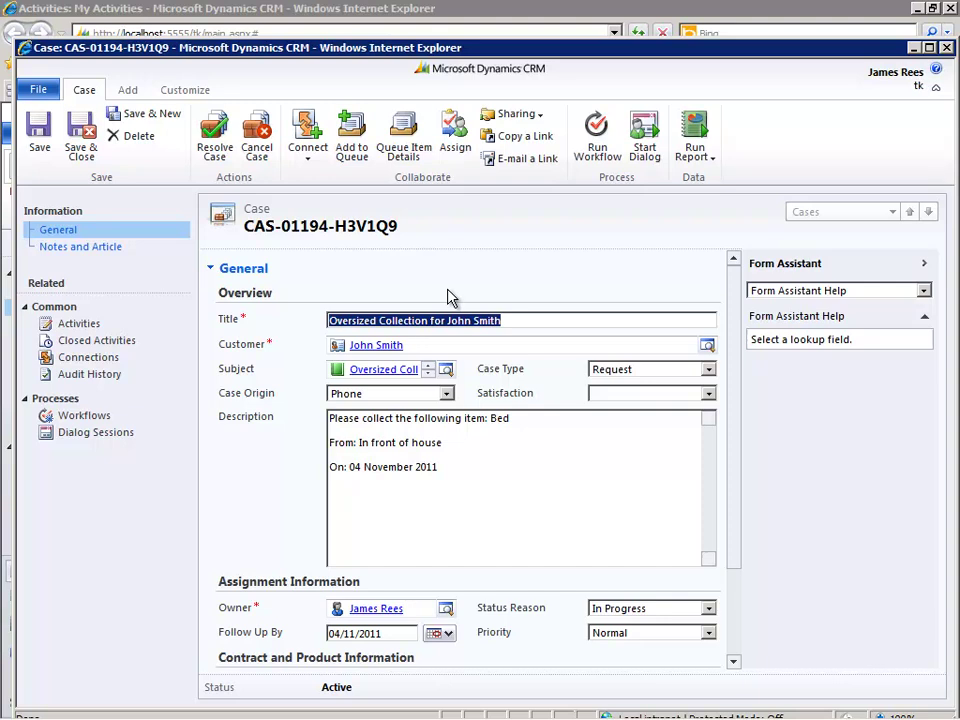
Review the case notes, save and close the case and service activity, then show the overview dashboard
{"action": "left_click", "coordinate": [110, 257]}
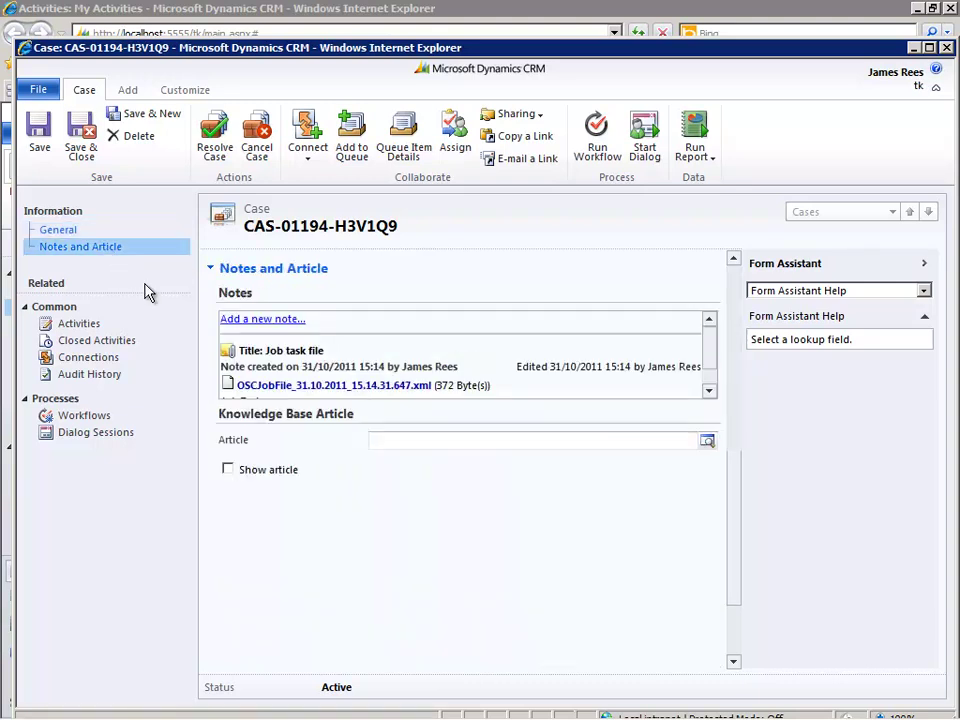
{"action": "left_click", "coordinate": [81, 140]}
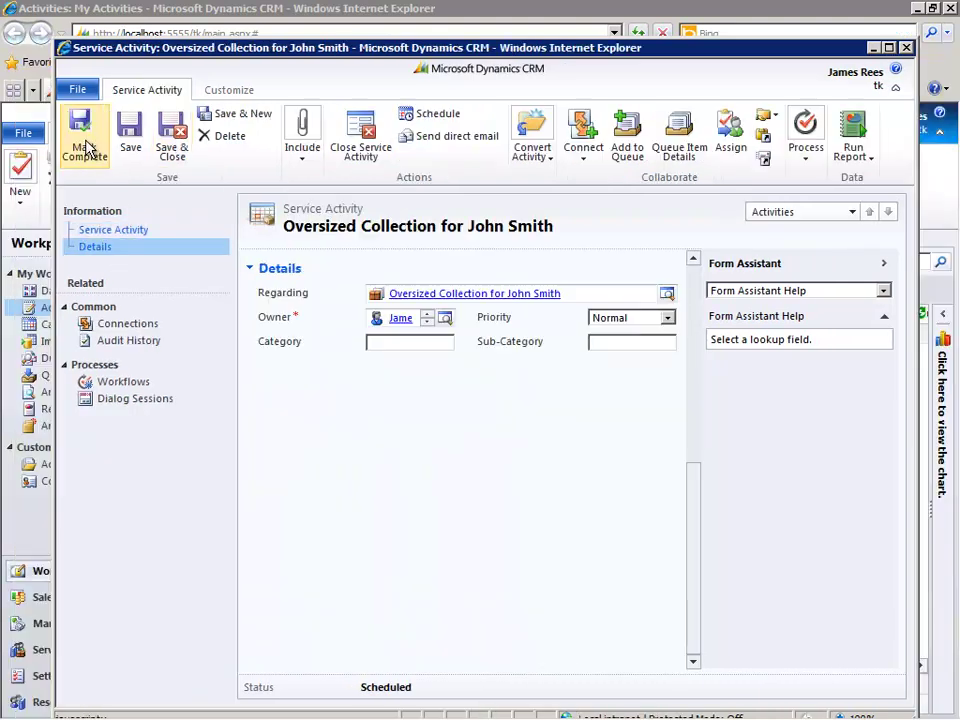
{"action": "left_click", "coordinate": [905, 48]}
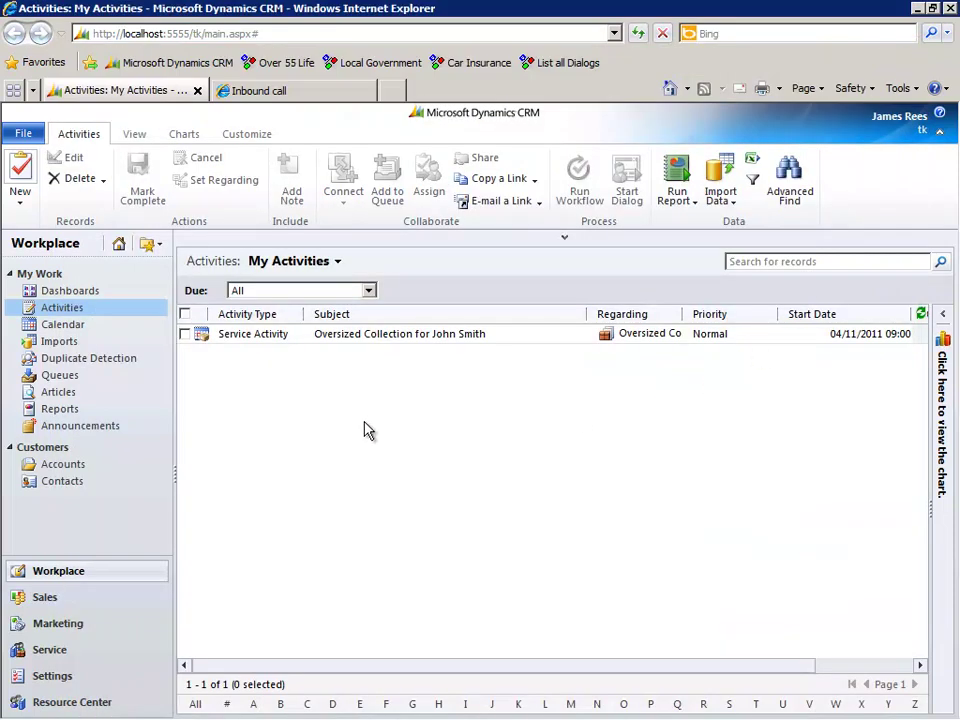
{"action": "left_click", "coordinate": [70, 291]}
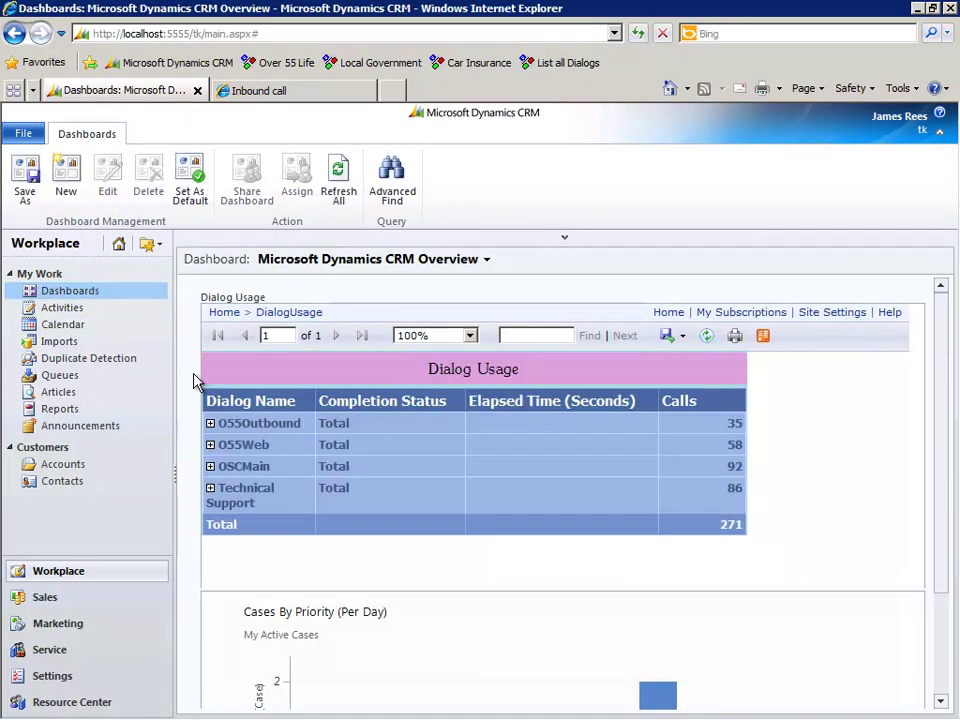